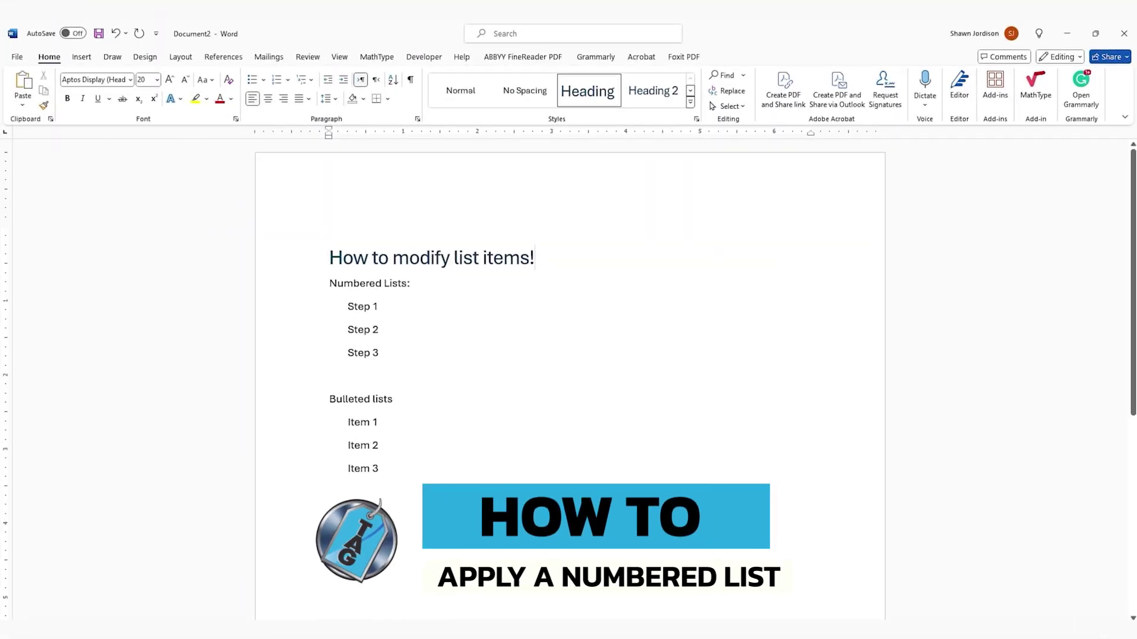
Step: Format the lines Step 1 to Step 3 as a 1., 2., 3. numbered list and decrease its indent one level
left_click(464, 258)
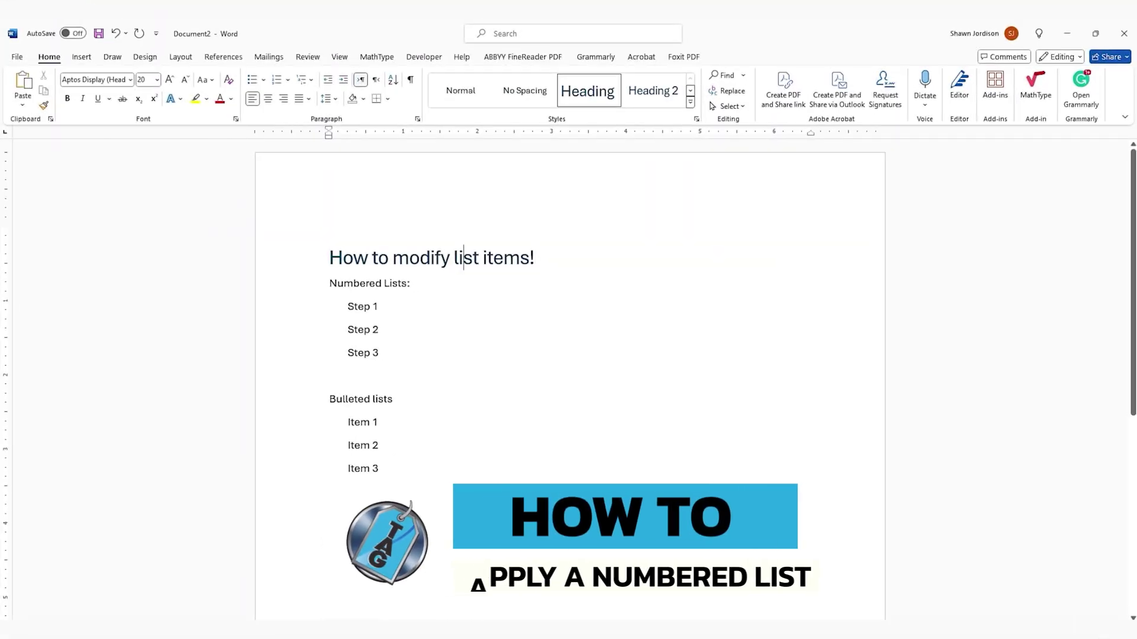
left_click(378, 306)
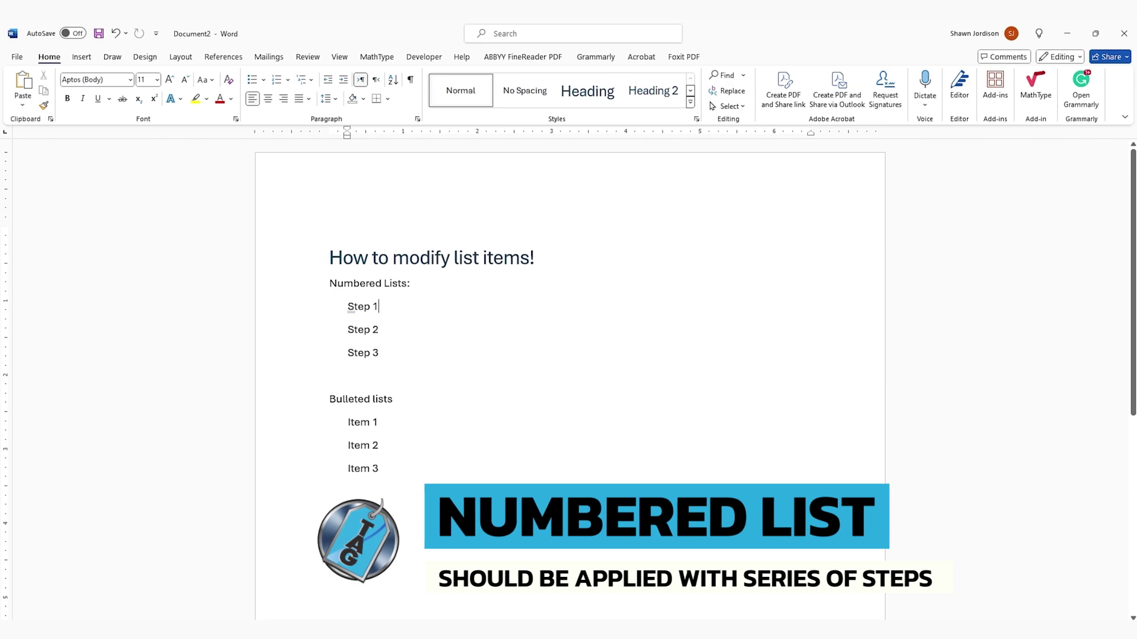
left_click(378, 352)
left_click_drag(378, 352, 348, 306)
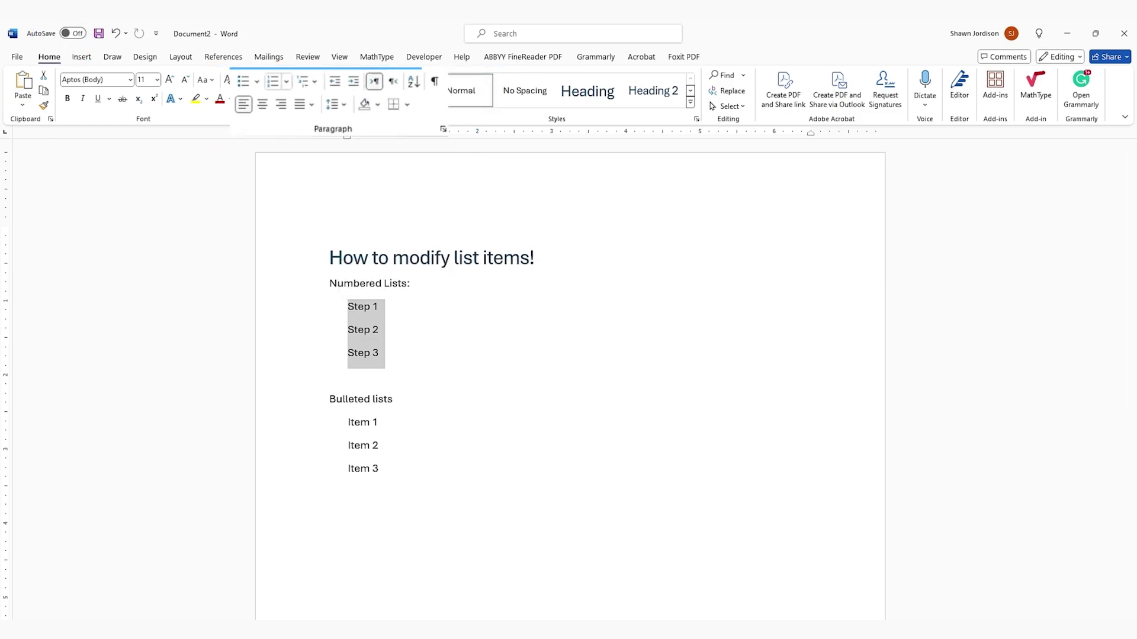
left_click(287, 80)
left_click(295, 129)
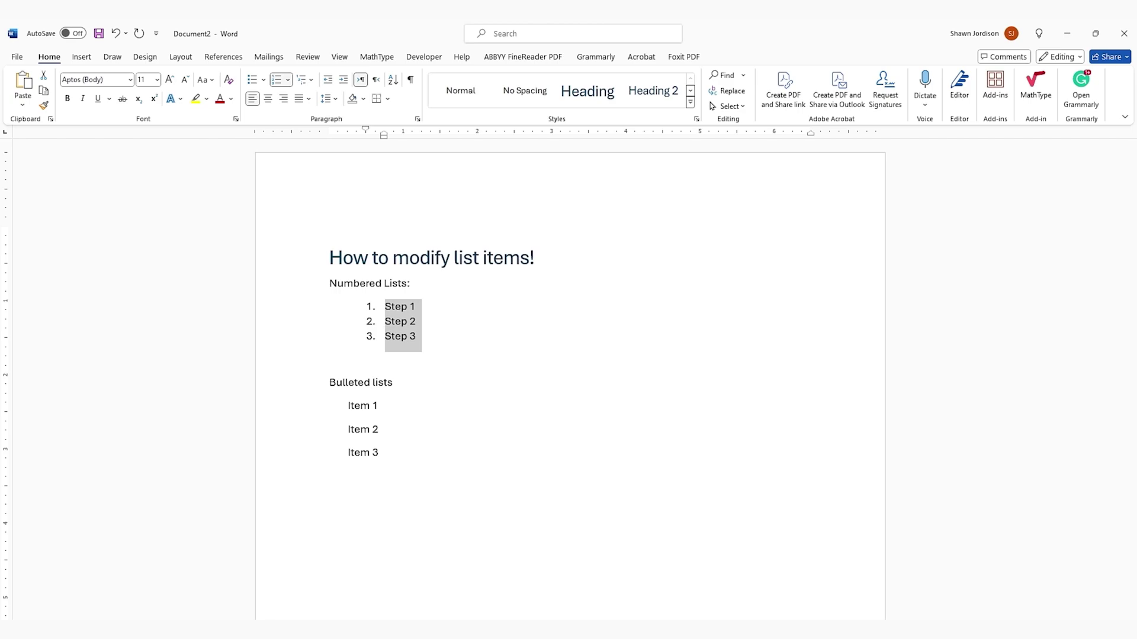
left_click(327, 79)
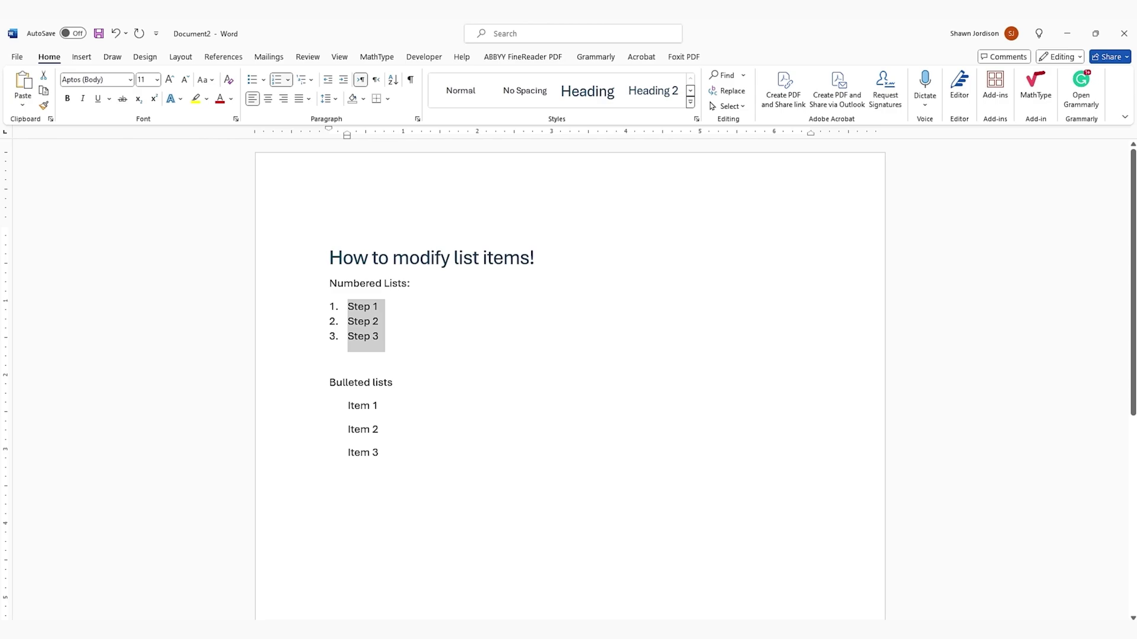
Step: Format the lines Item 1 to Item 3 as a bulleted list with solid round bullets and decrease its indent one level
left_click(364, 359)
left_click_drag(379, 452, 348, 405)
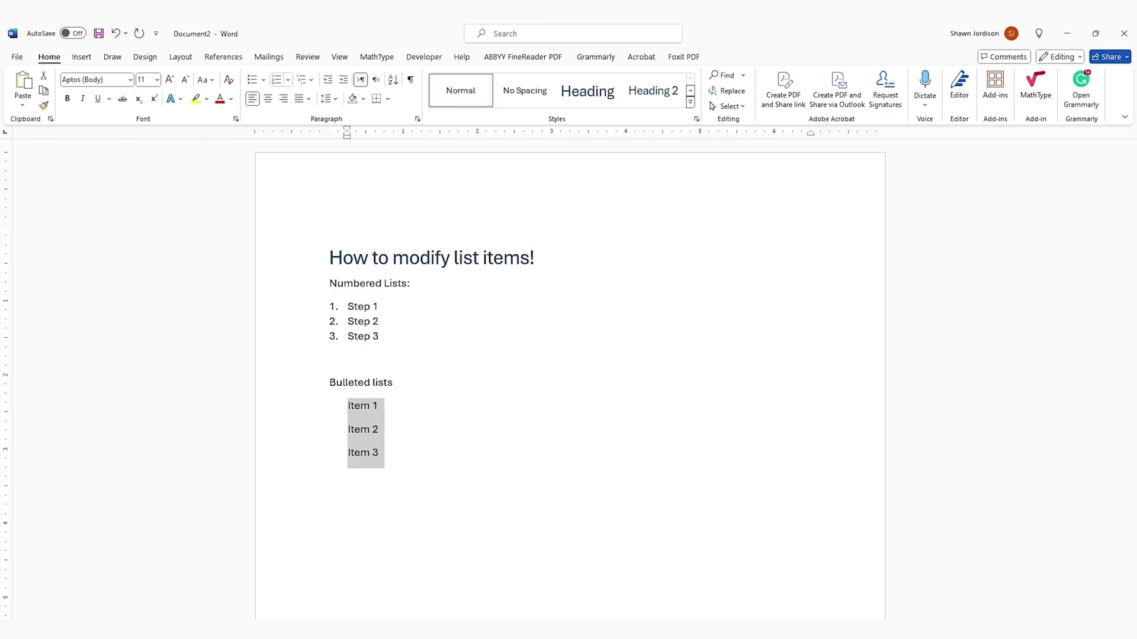
left_click(264, 79)
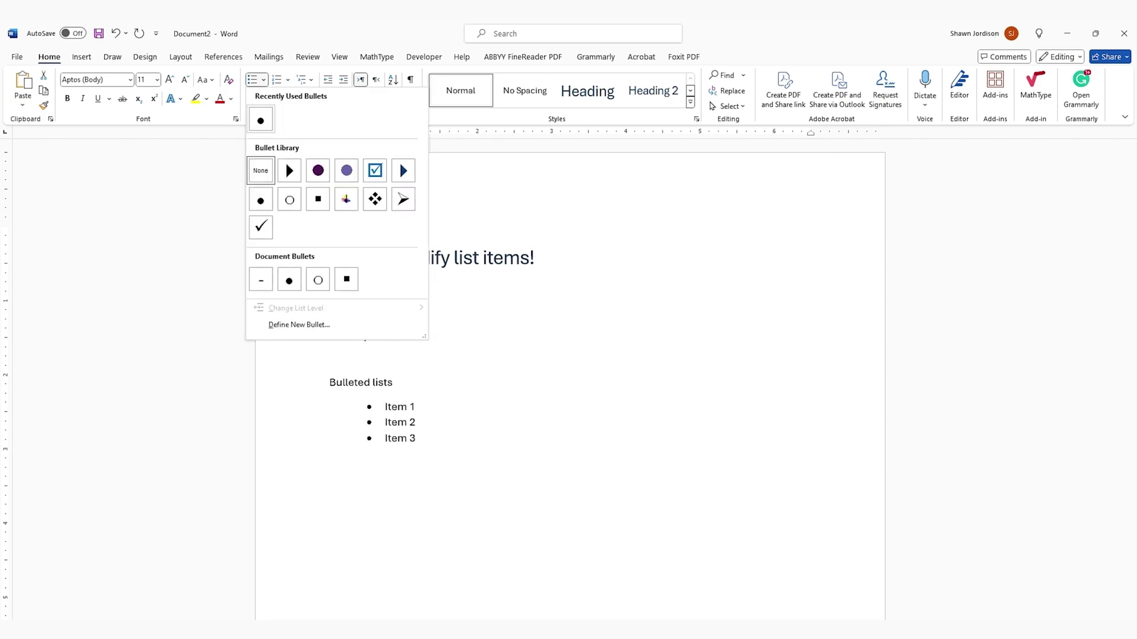
left_click(260, 119)
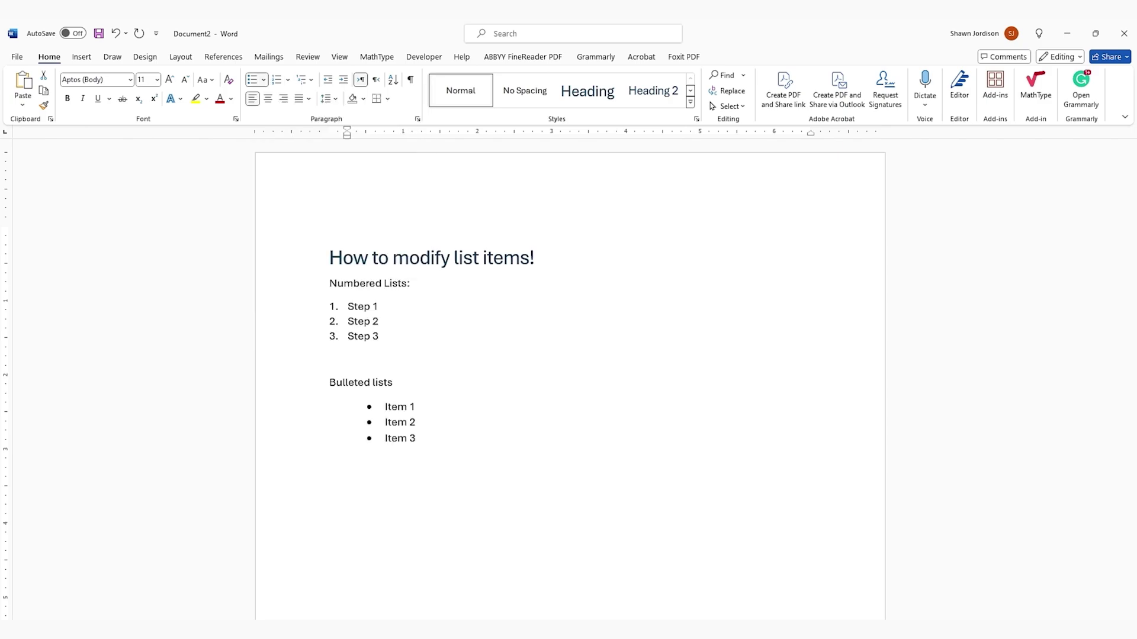
scroll(569, 379, "up", 2)
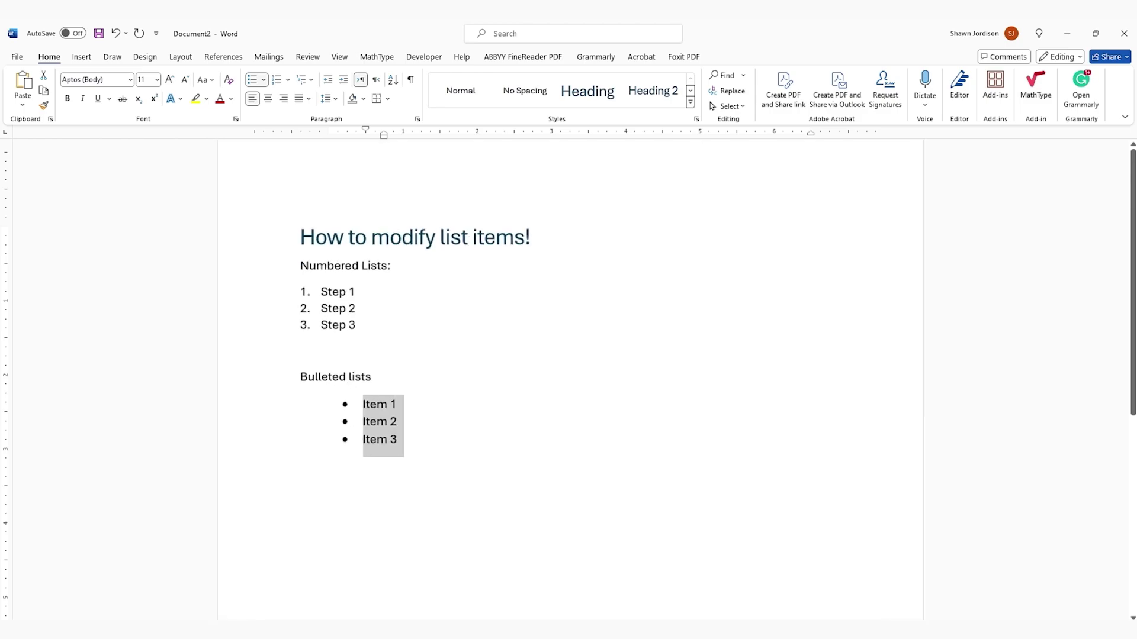
scroll(569, 379, "up", 1)
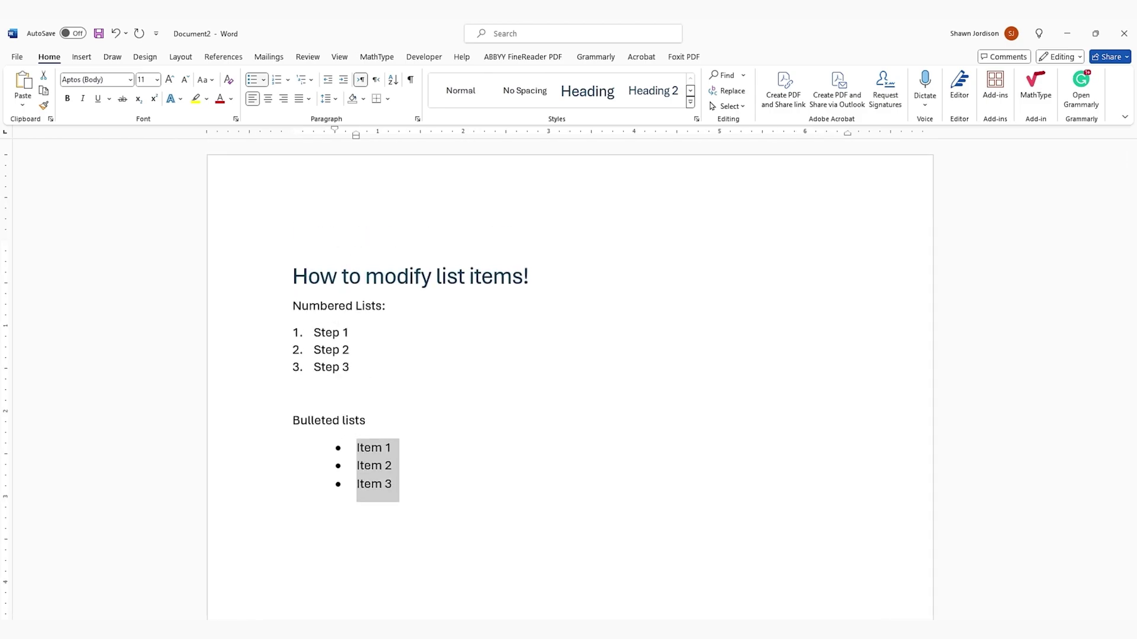
key("shift+Tab")
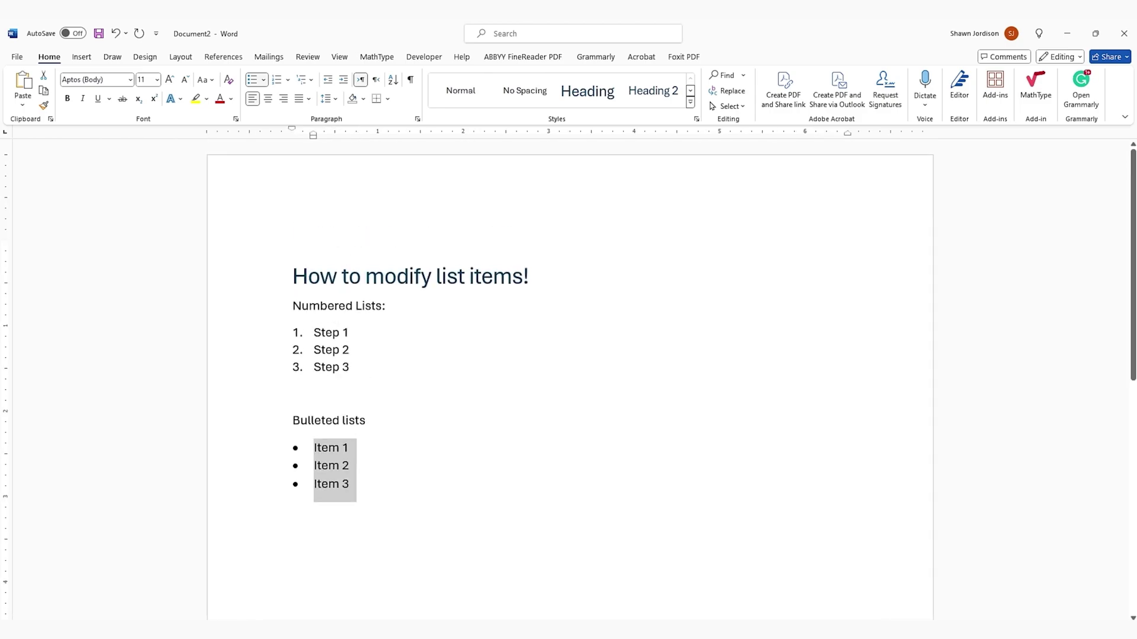
left_click(349, 367)
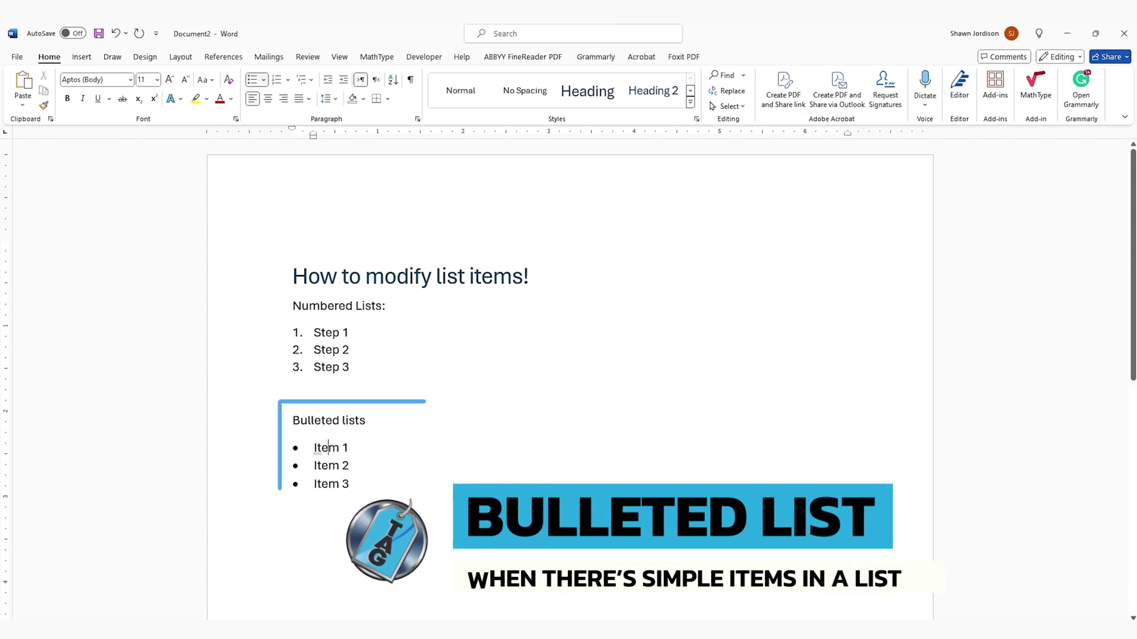
scroll(568, 379, "down", 2)
scroll(568, 379, "up", 2)
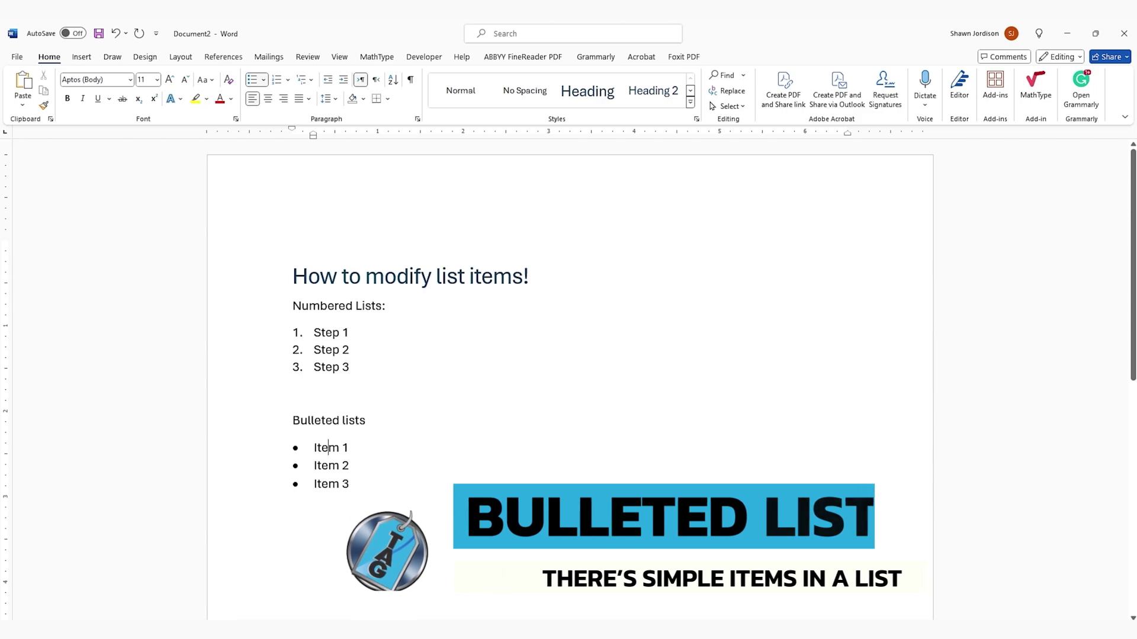
left_click(349, 333)
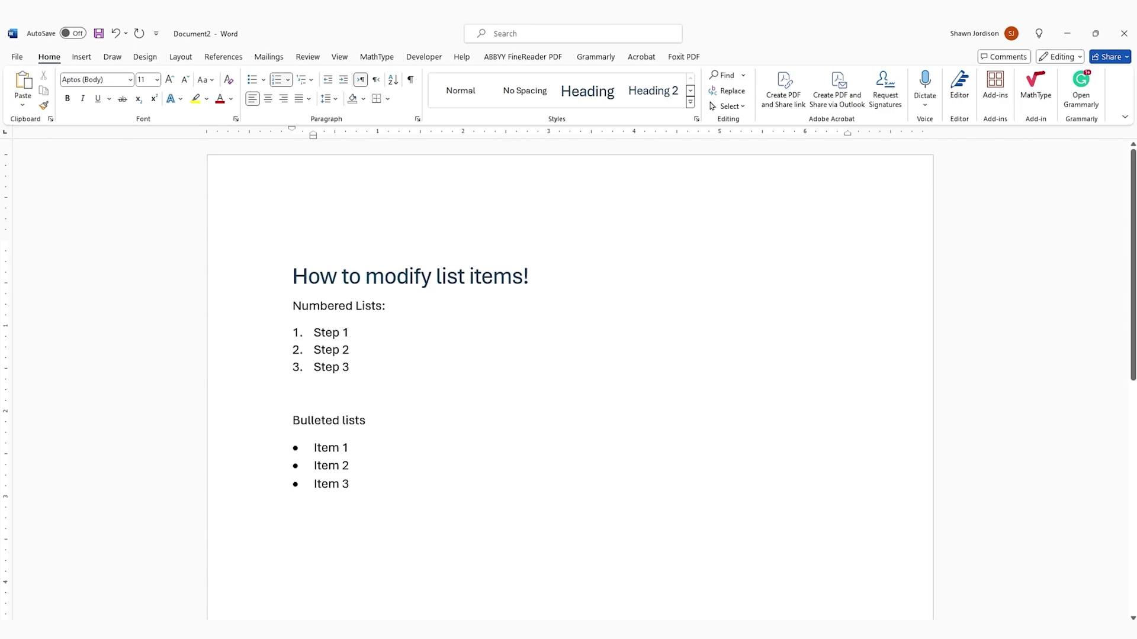
key("Return")
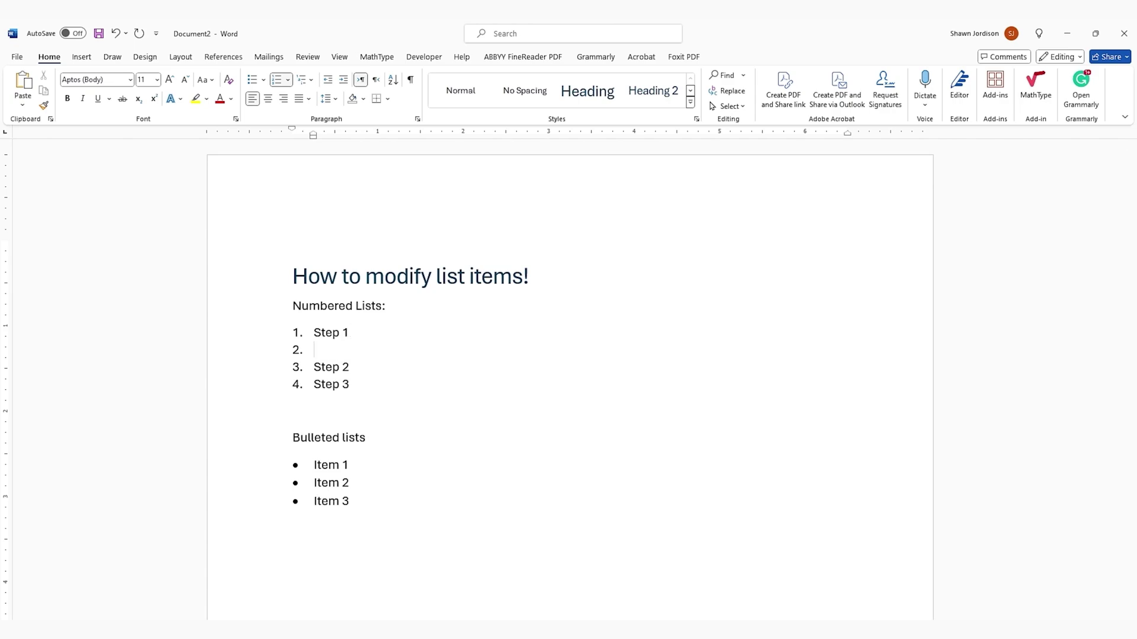
key("BackSpace")
key("BackSpace")
key("BackSpace")
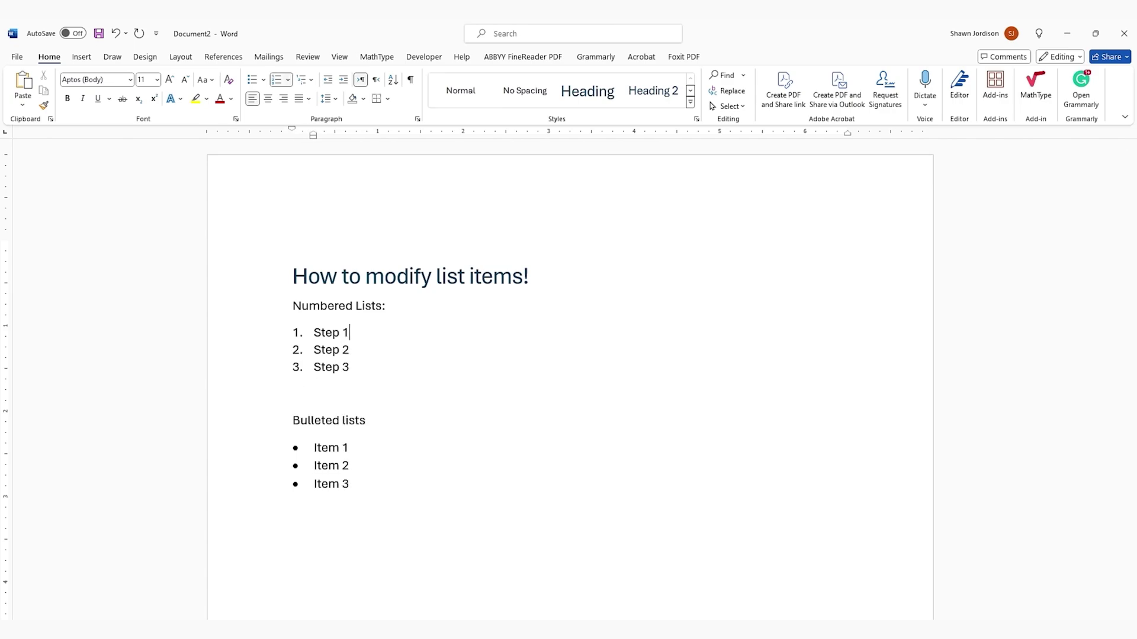
Step: Add two indented sub-steps beneath Step 1, each reading "This is another step"
key("Return")
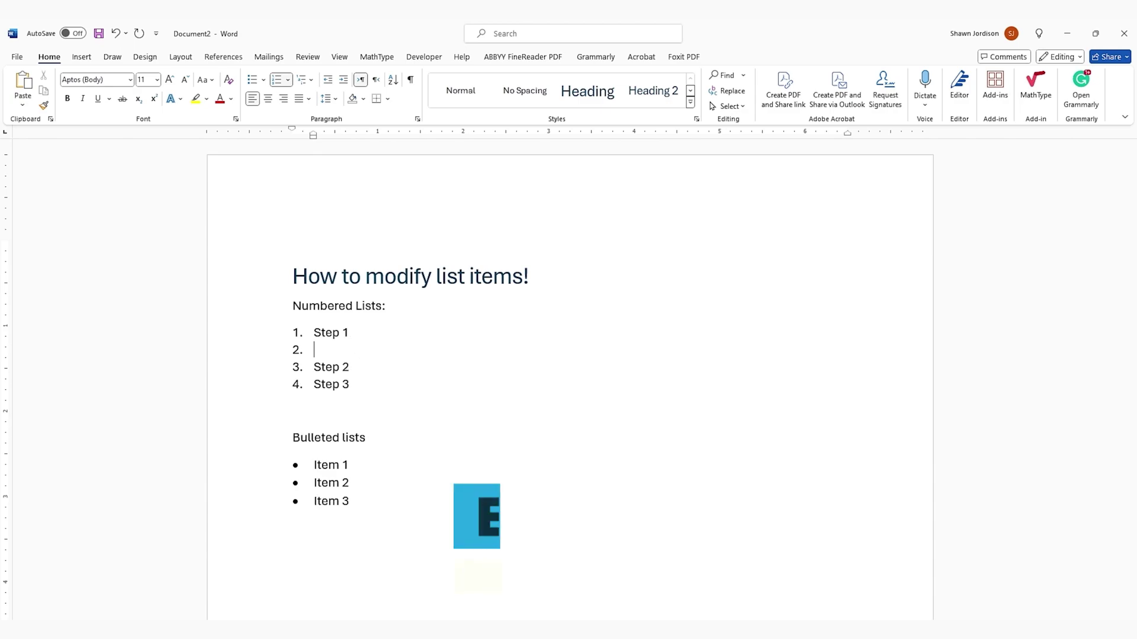
key("Tab")
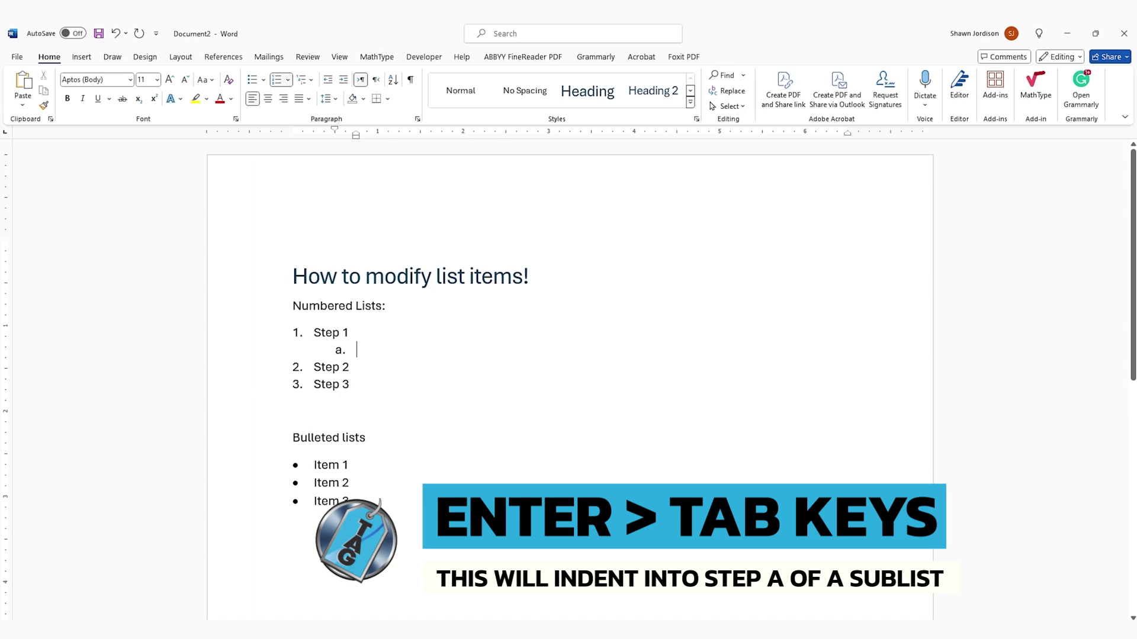
type("This is another step")
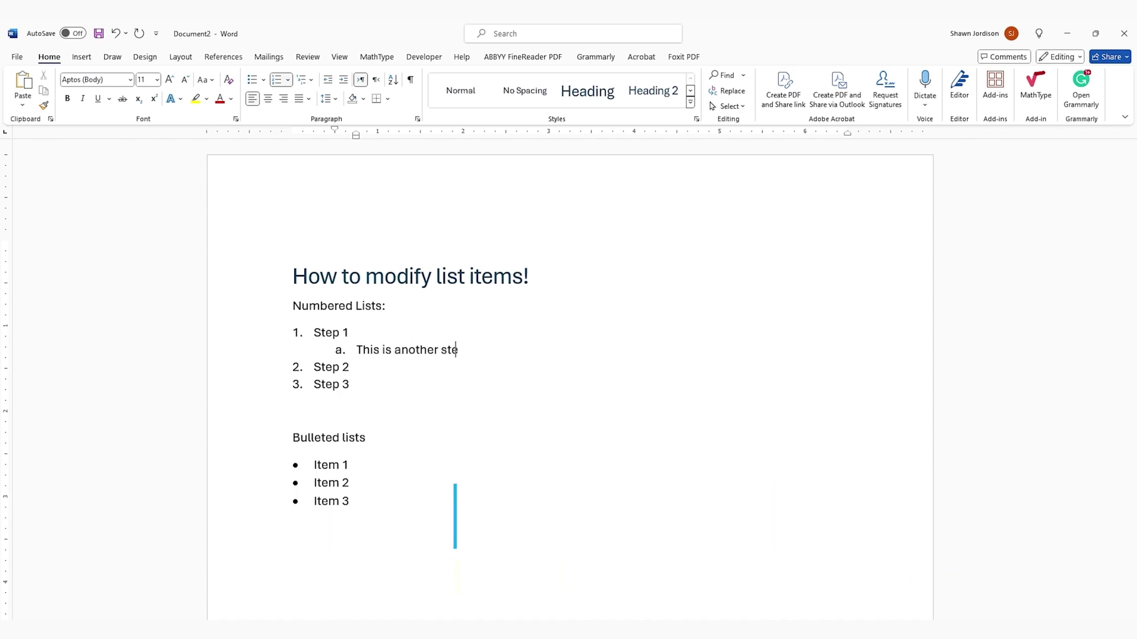
key("Return")
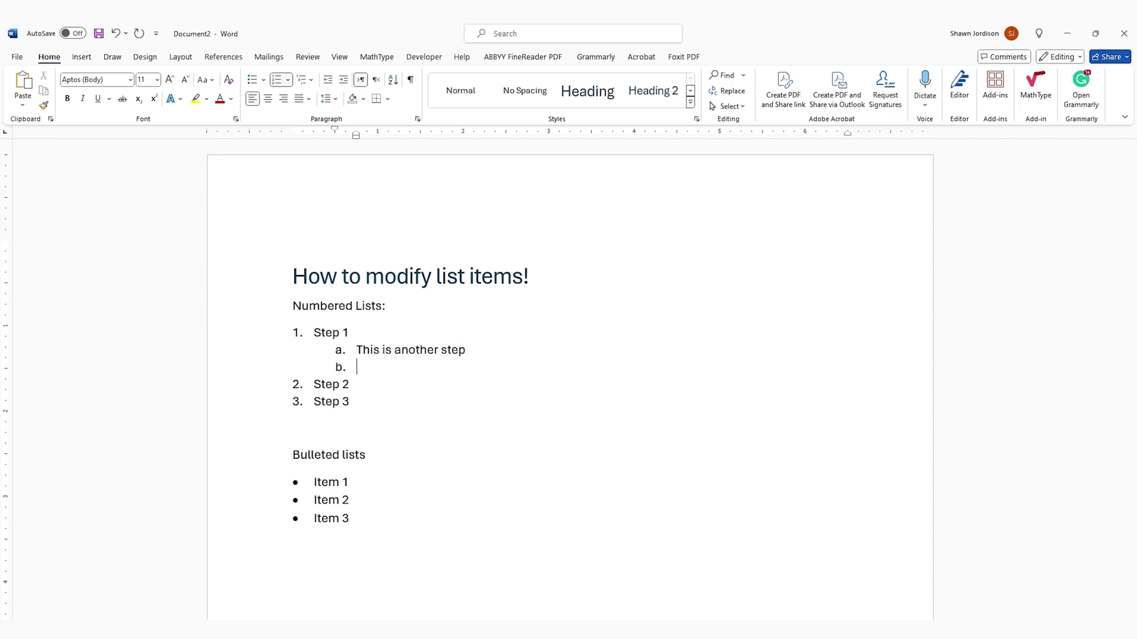
type("This is another step")
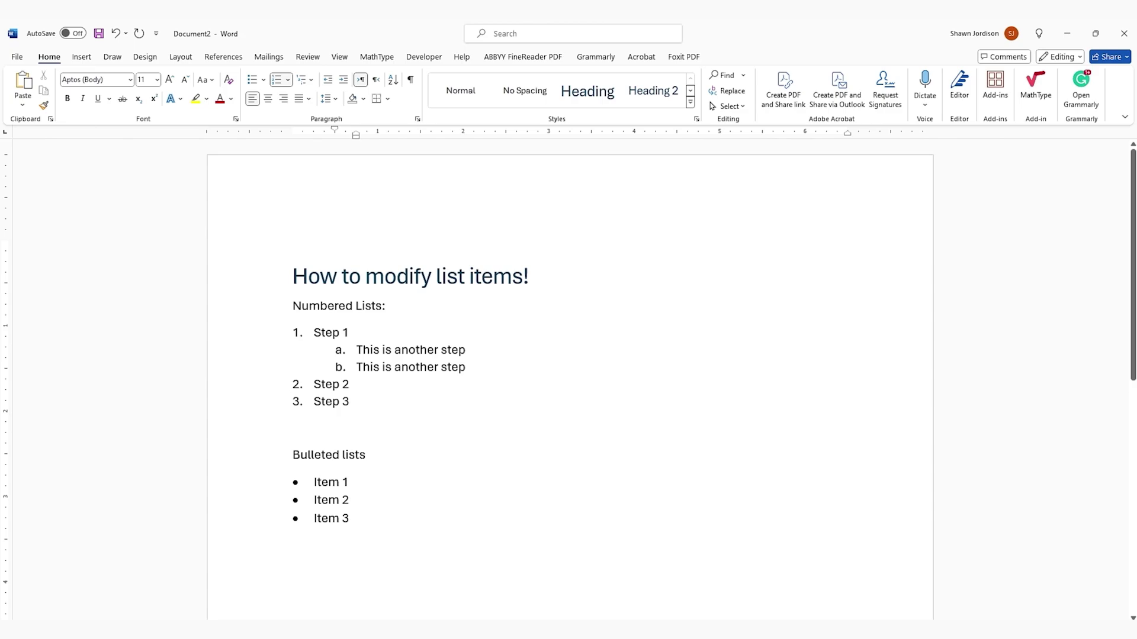
Step: Review the numbering value and list indent settings for the two sub-steps under Step 1
left_click_drag(467, 367, 356, 350)
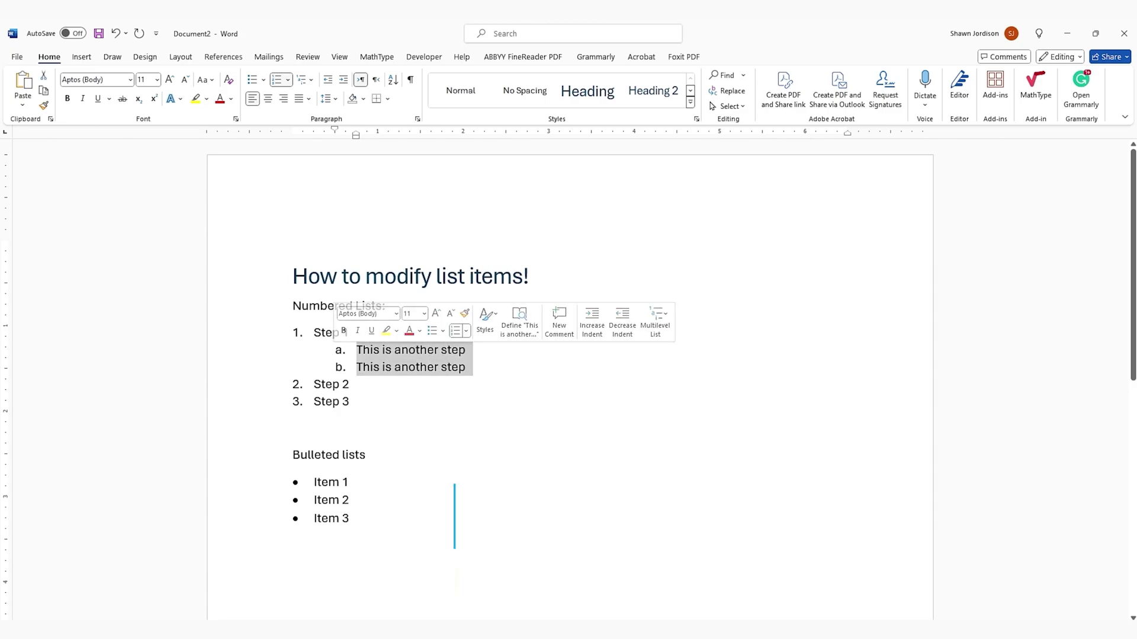
right_click(435, 358)
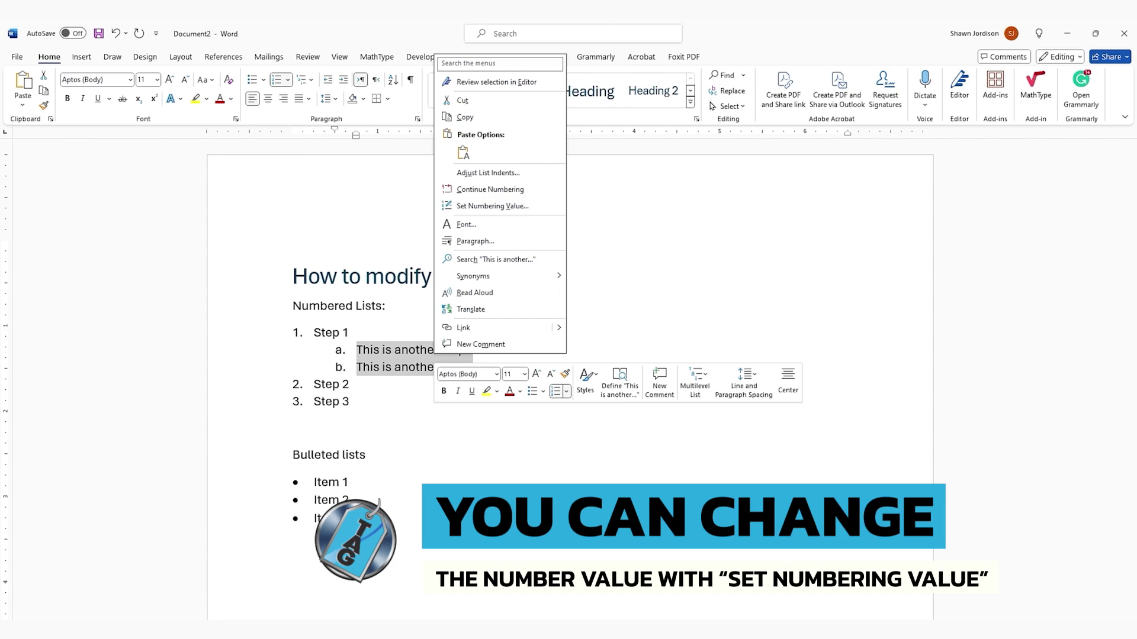
left_click(492, 206)
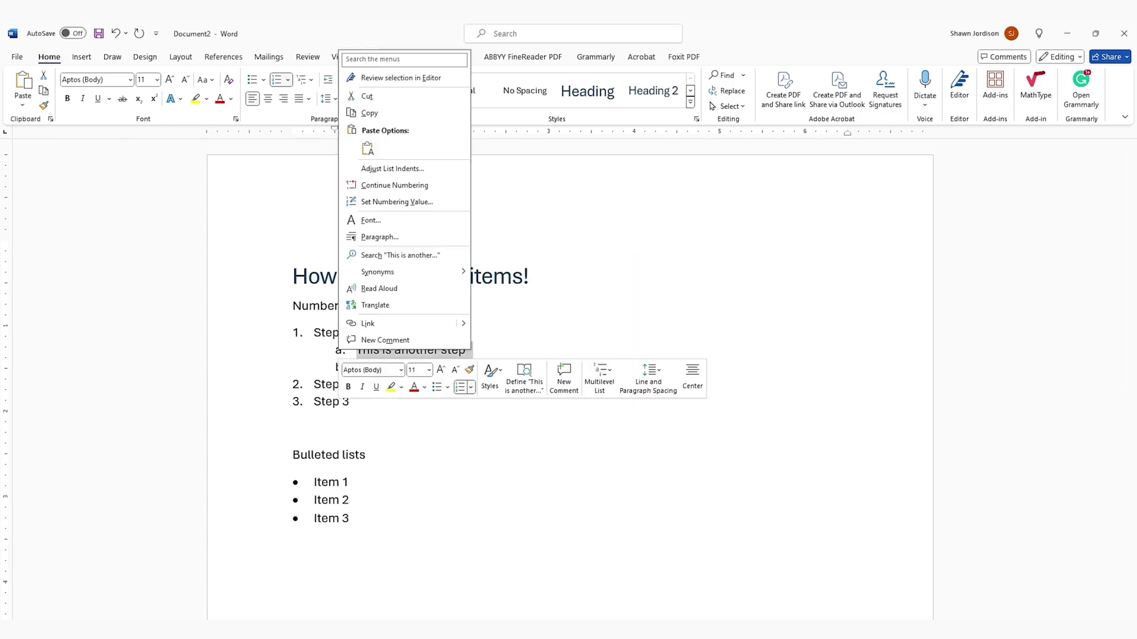
key("j")
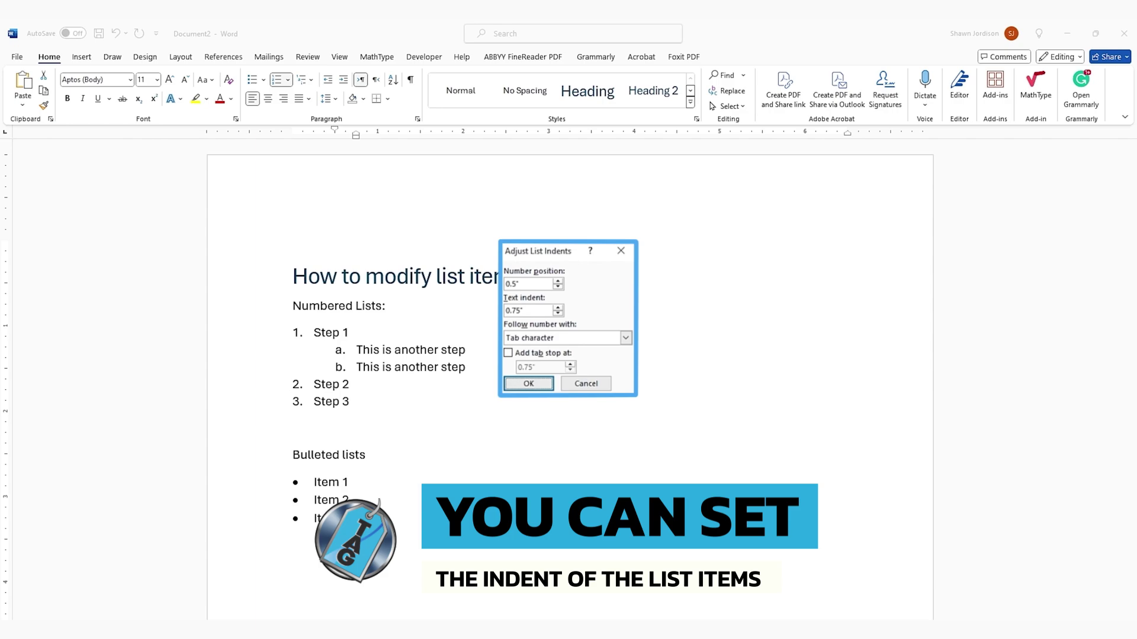
key("Escape")
Step: Try restarting the list numbering at 1 from Step 2, and undo the restart
left_click(298, 384)
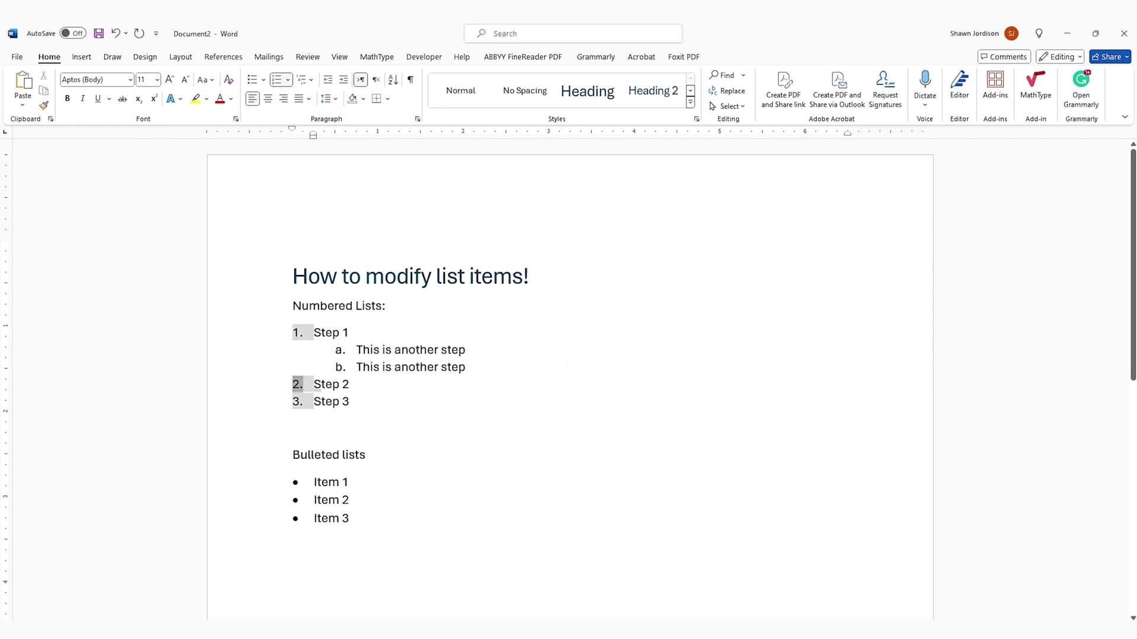
right_click(297, 385)
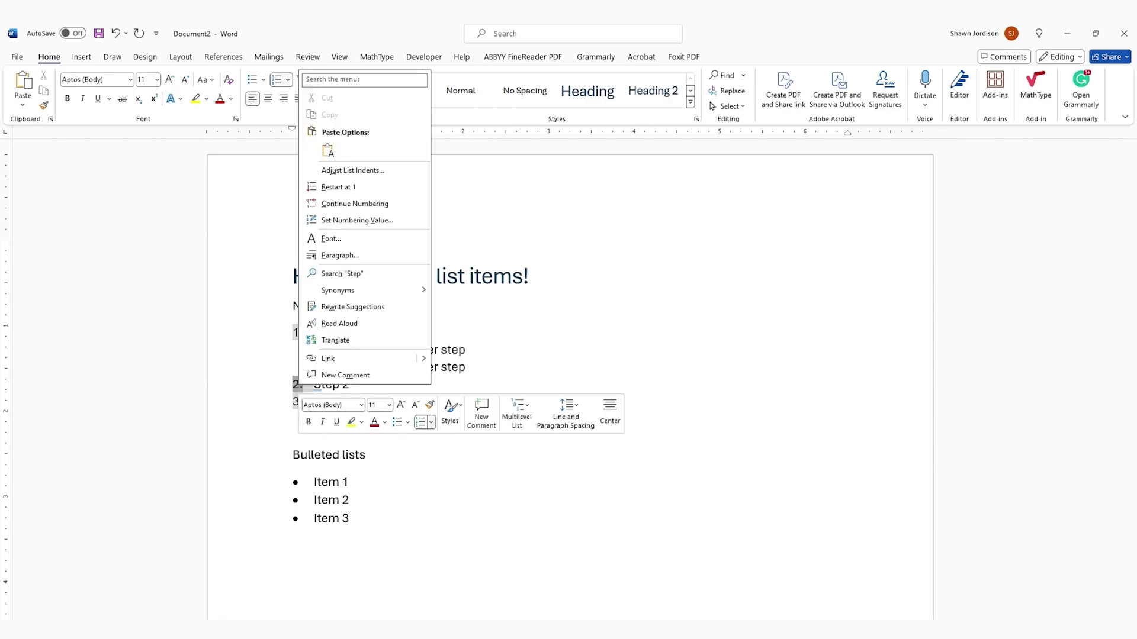
left_click(338, 186)
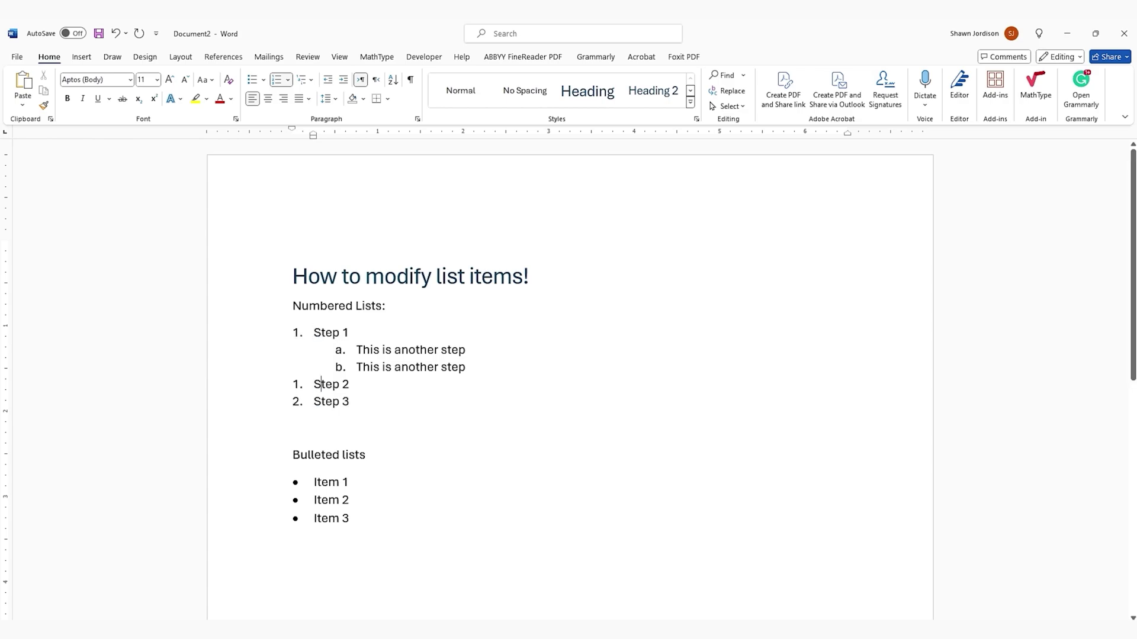
key("ctrl+z")
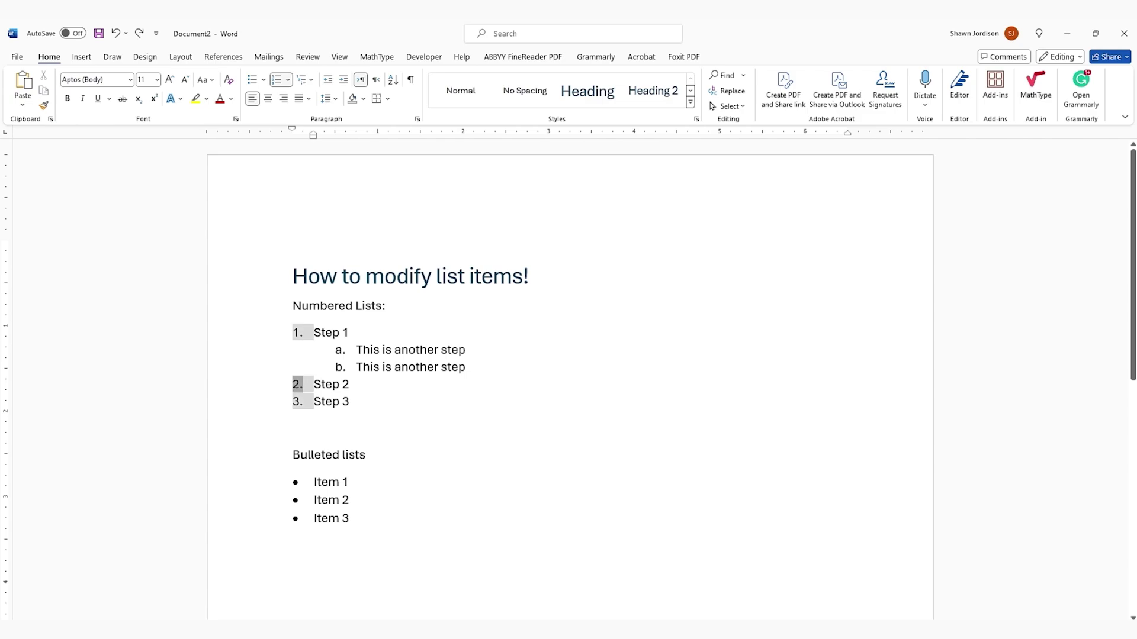
left_click(408, 350)
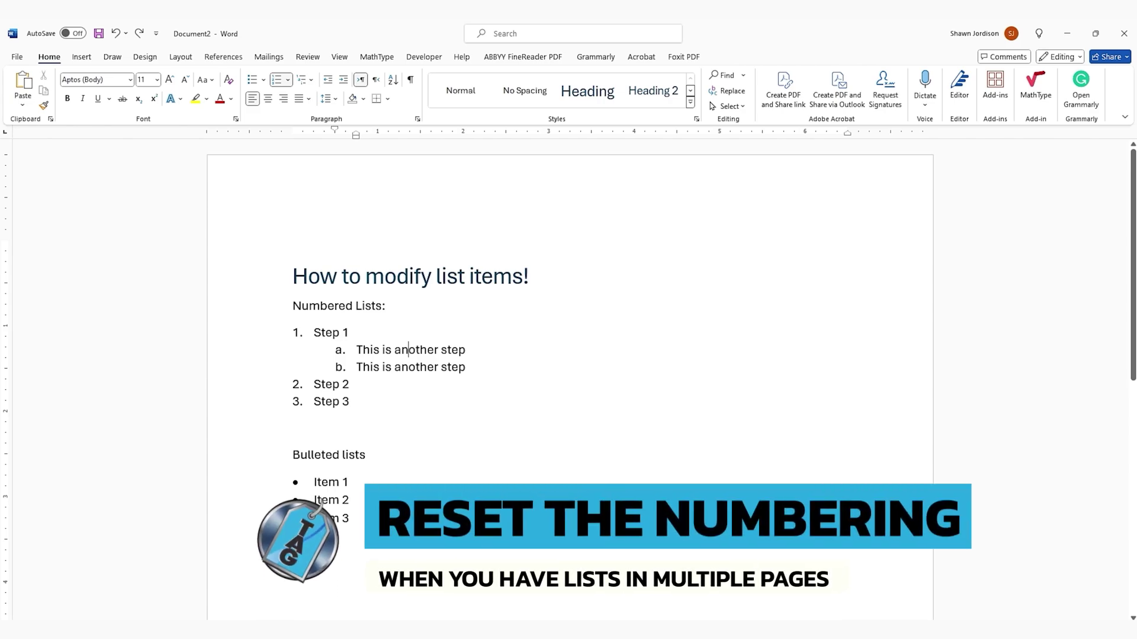
Step: Set the font of the numbered list's top-level numbers to Bernard MT Condensed
left_click(297, 384)
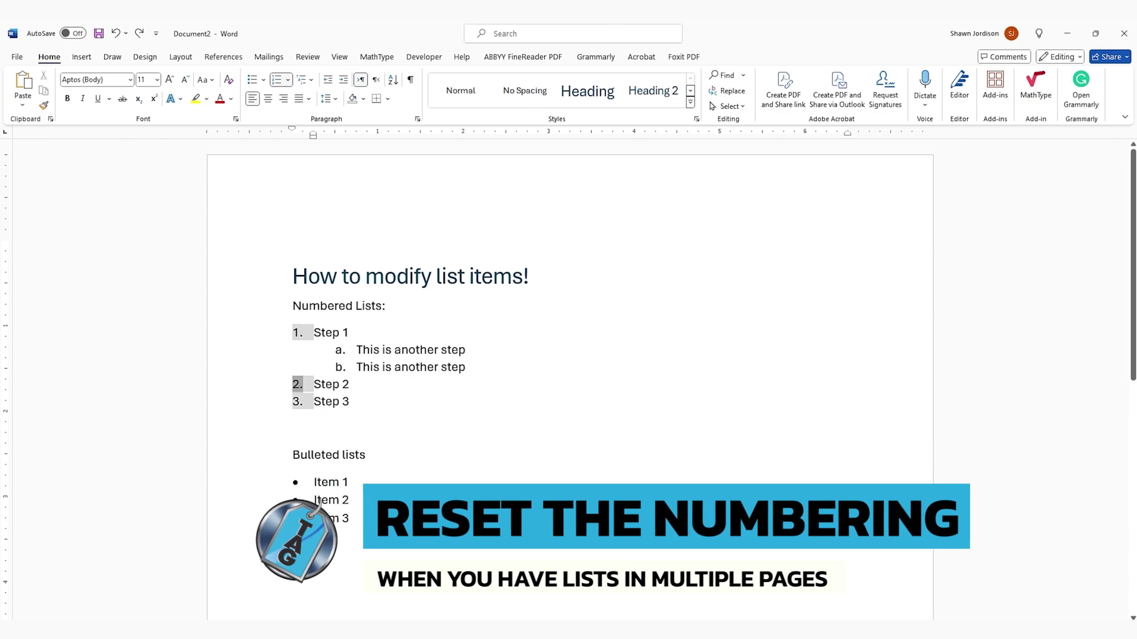
left_click(297, 333)
left_click(314, 333)
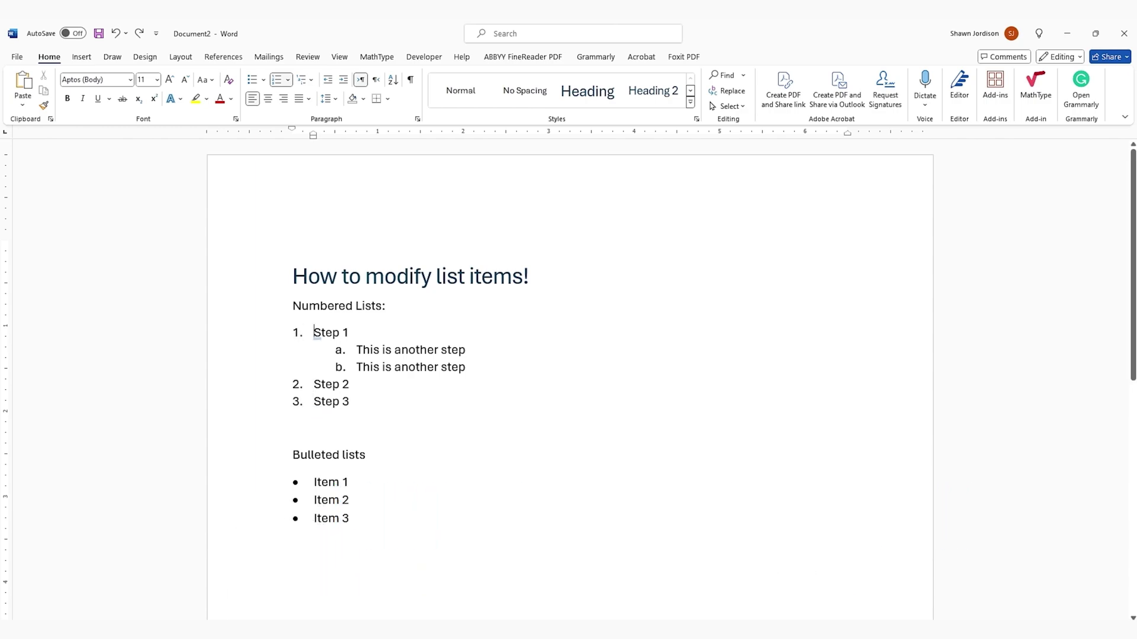
left_click(297, 333)
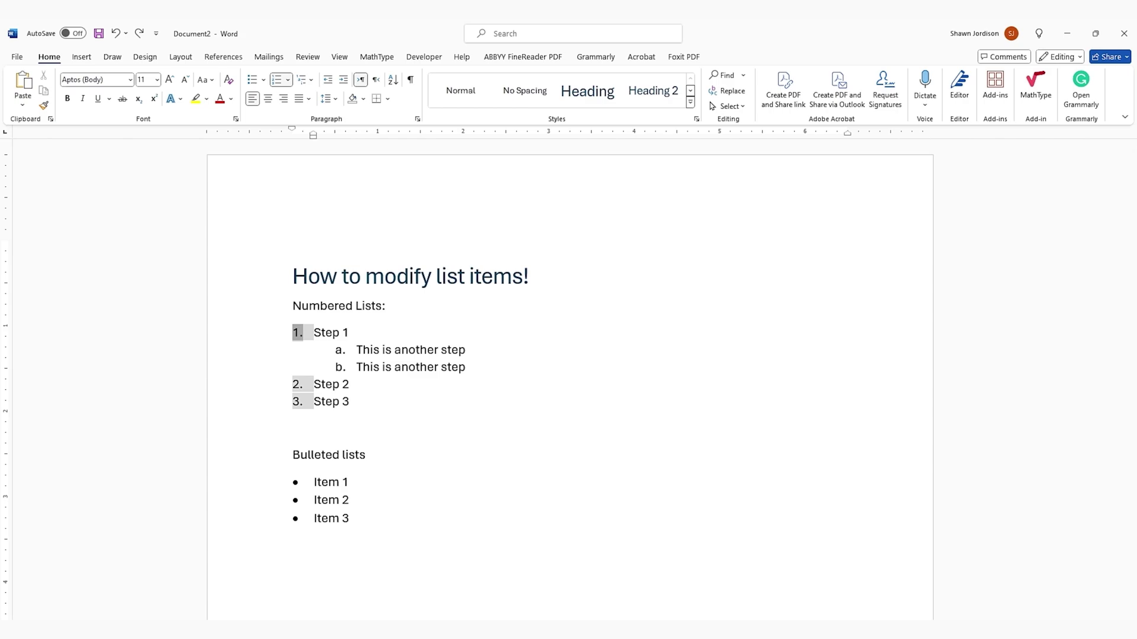
left_click(130, 80)
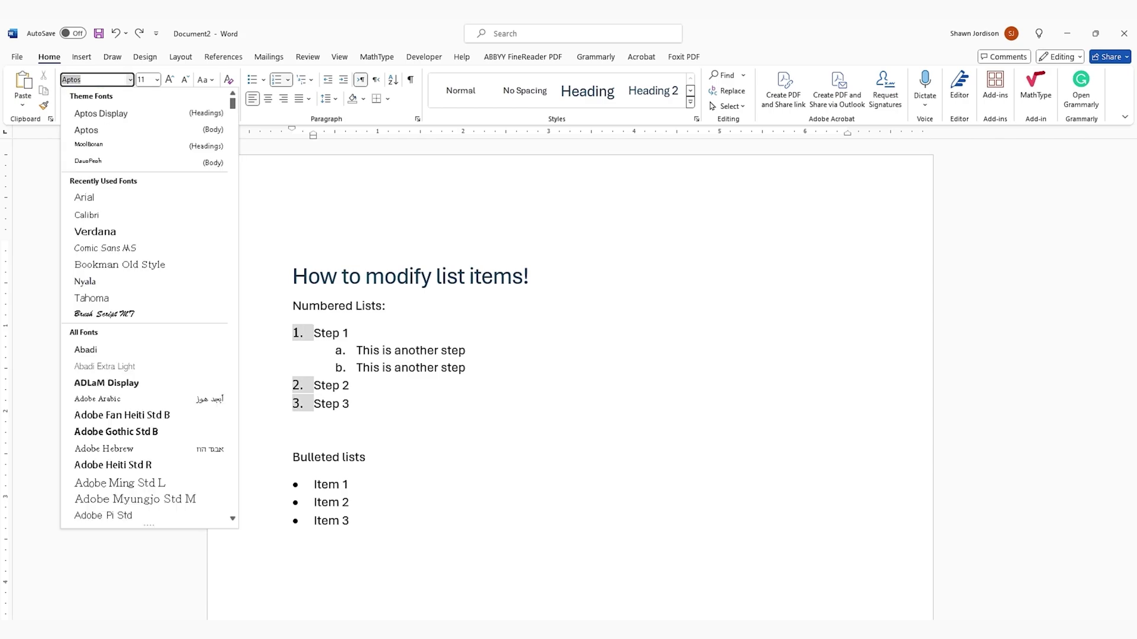
scroll(107, 237, "down", 7)
scroll(148, 403, "down", 15)
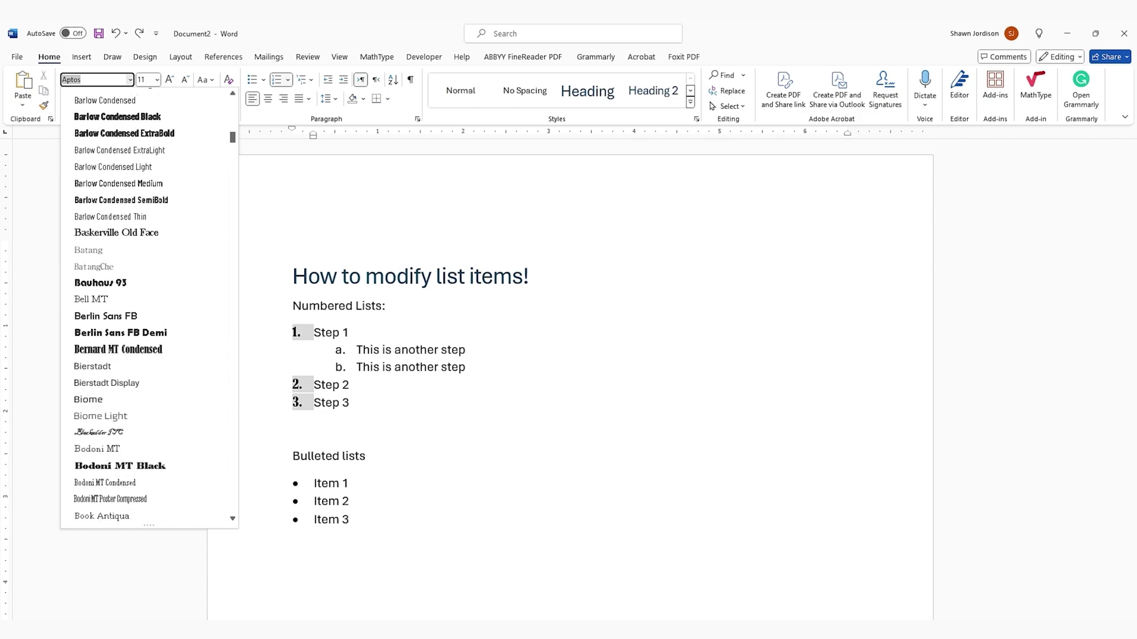
left_click(136, 349)
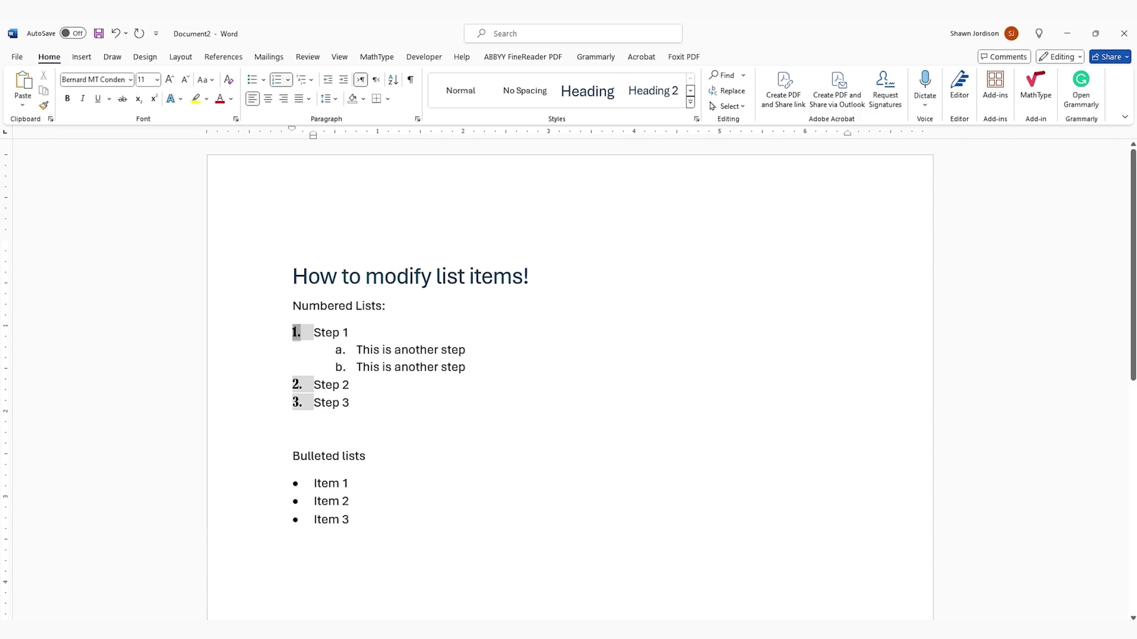
Step: Increase the font size of the top-level list numbers by seven increments, leaving the step text at its own size
left_click(169, 79)
left_click(170, 80)
left_click(170, 80)
left_click(170, 79)
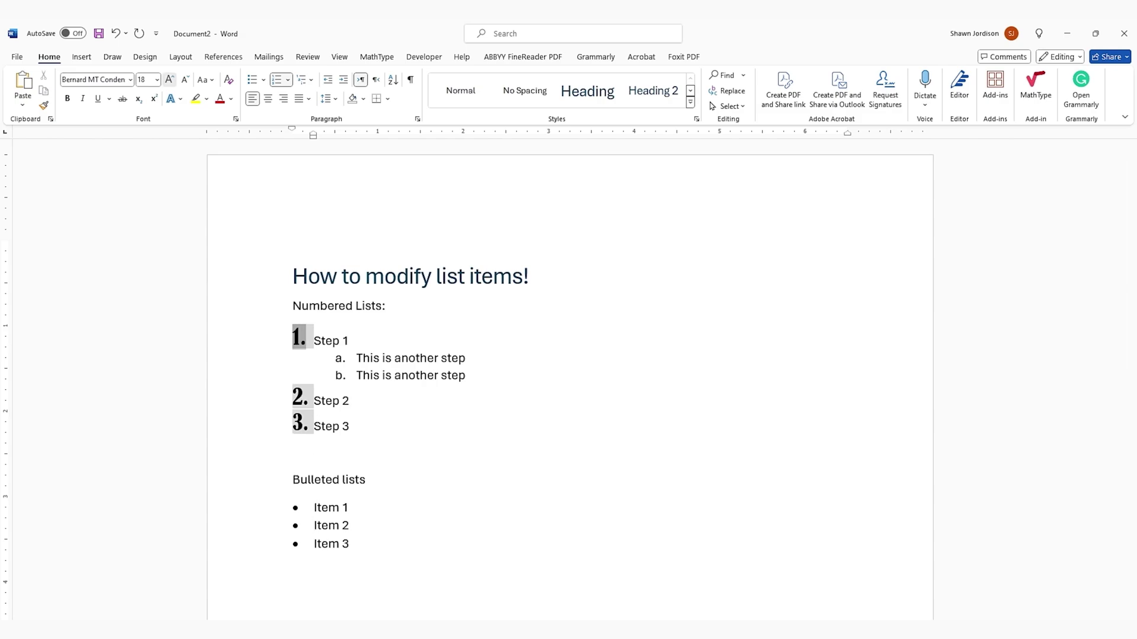
left_click(170, 79)
left_click(169, 80)
left_click(169, 79)
left_click(349, 414)
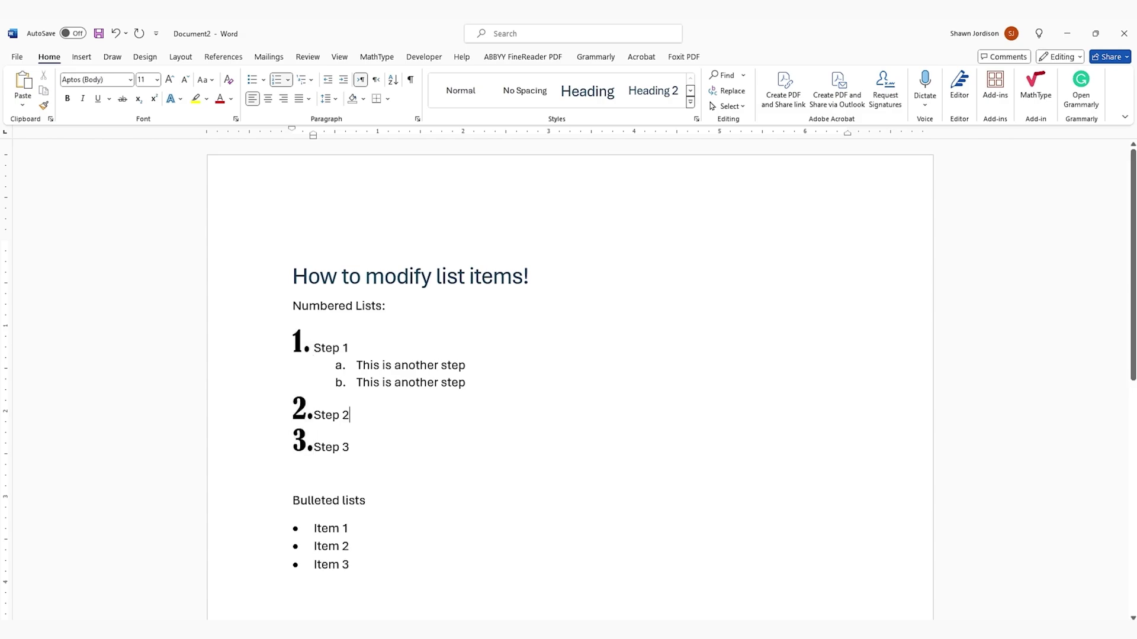
scroll(350, 415, "down", 3)
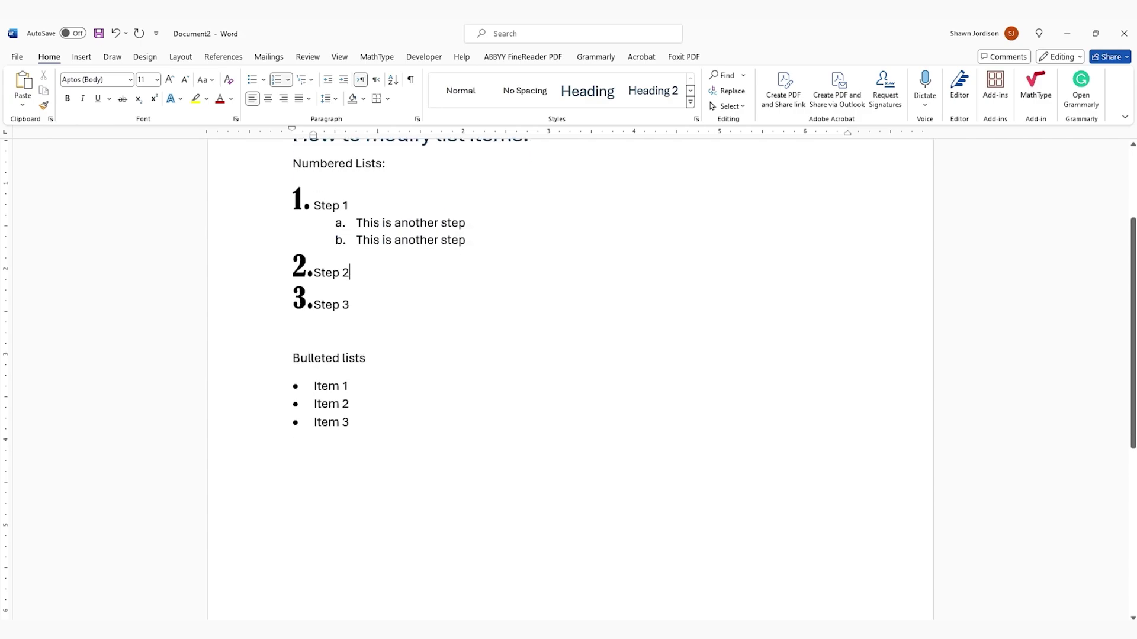
scroll(568, 379, "up", 3)
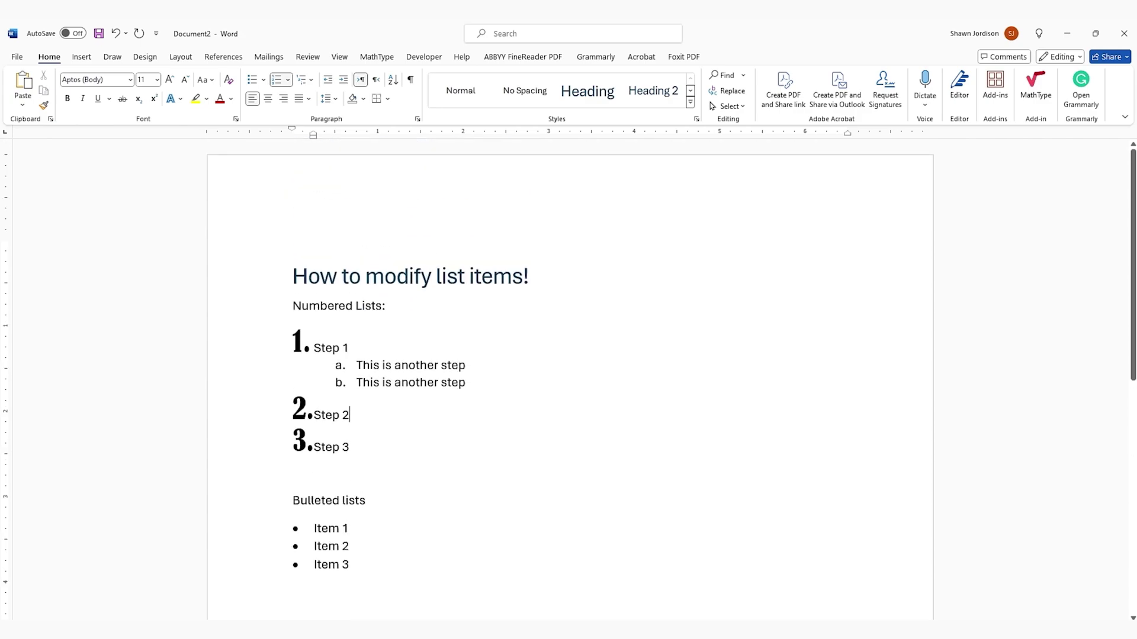
Step: Undo the size and font changes made to the top-level list numbers
key("ctrl+z")
key("ctrl+z")
key("ctrl+z")
key("ctrl+z")
key("ctrl+z")
key("ctrl+z")
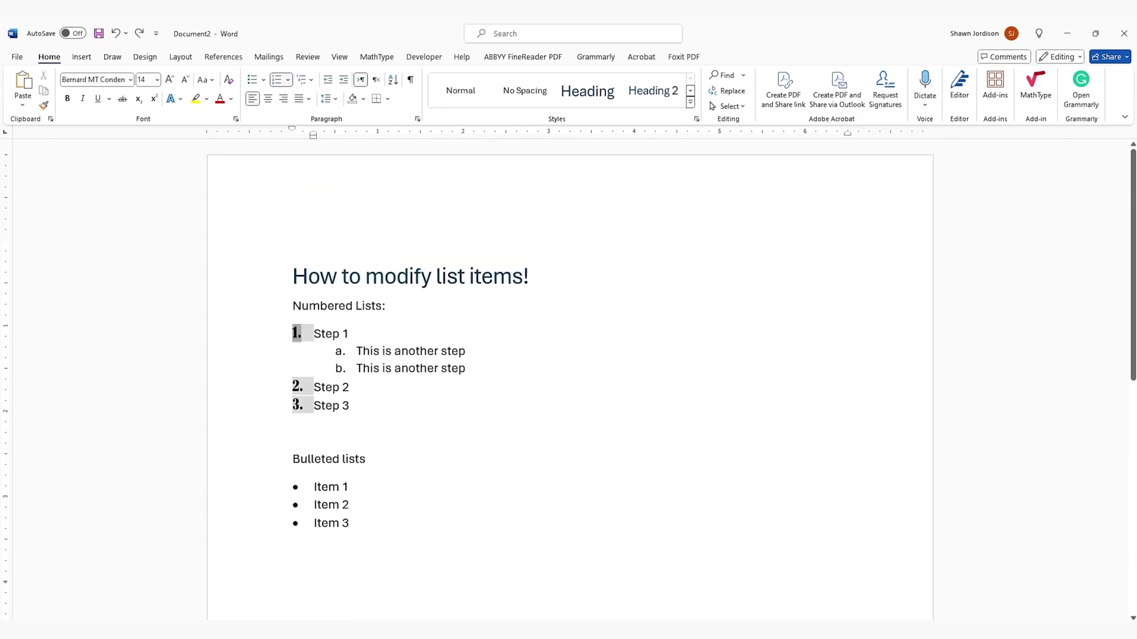
key("ctrl+z")
key("ctrl+z")
key("ctrl+z")
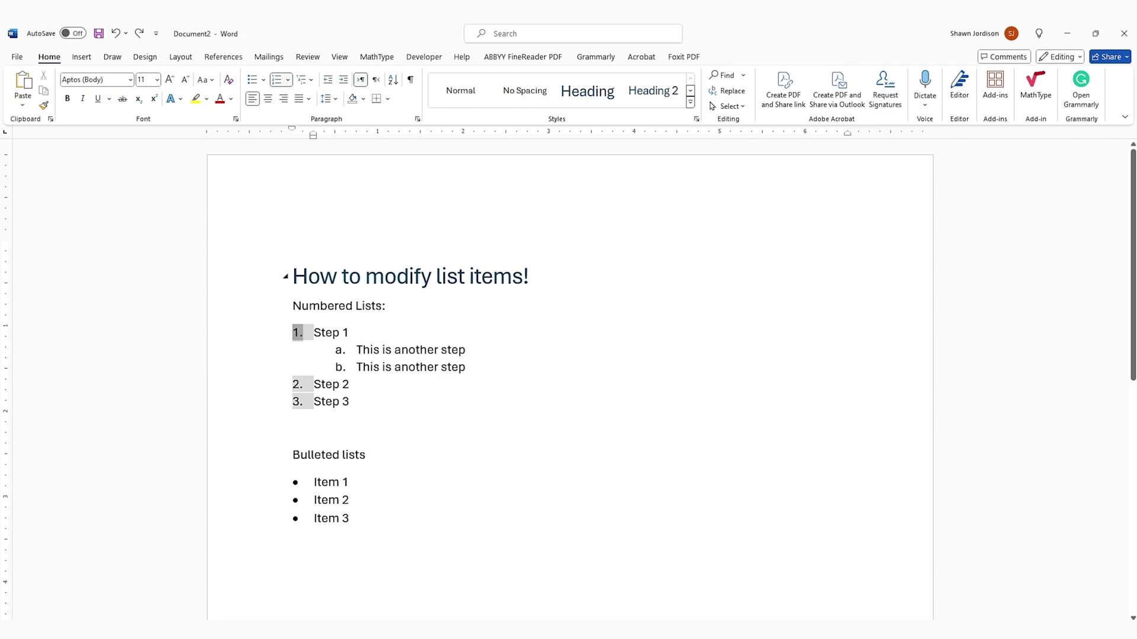
Step: Demote the Step 2 line by two list levels and promote it back to the top level
left_click_drag(350, 384, 293, 275)
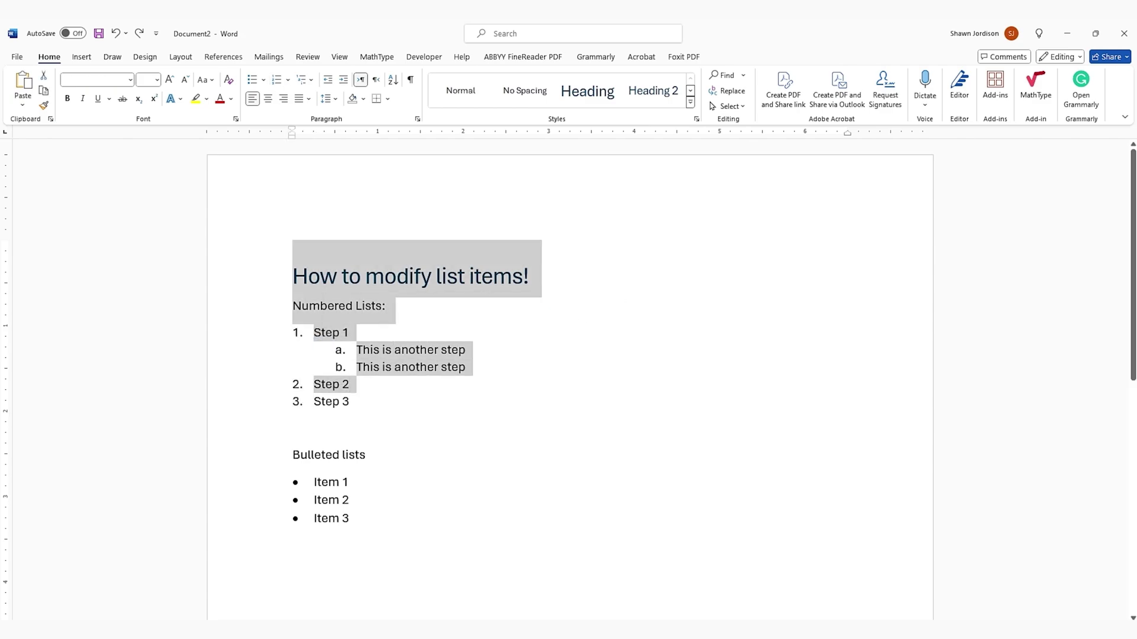
left_click(349, 384)
key("shift+Left")
key("shift+Left")
key("shift+Left")
key("shift+Left")
key("shift+Left")
key("shift+Left")
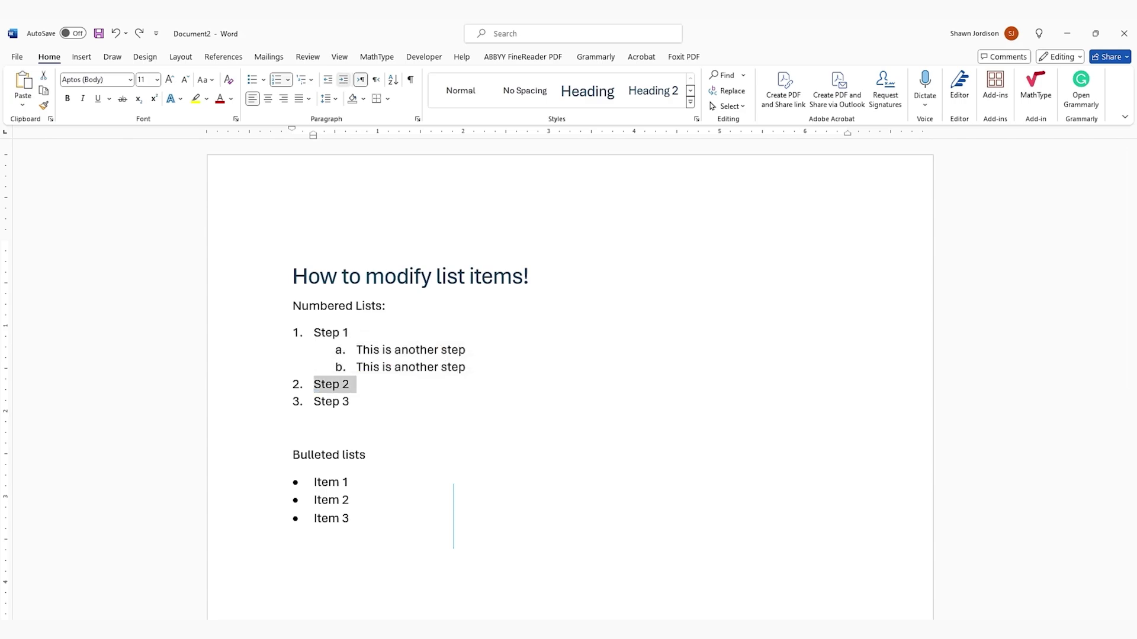
key("Tab")
key("Tab")
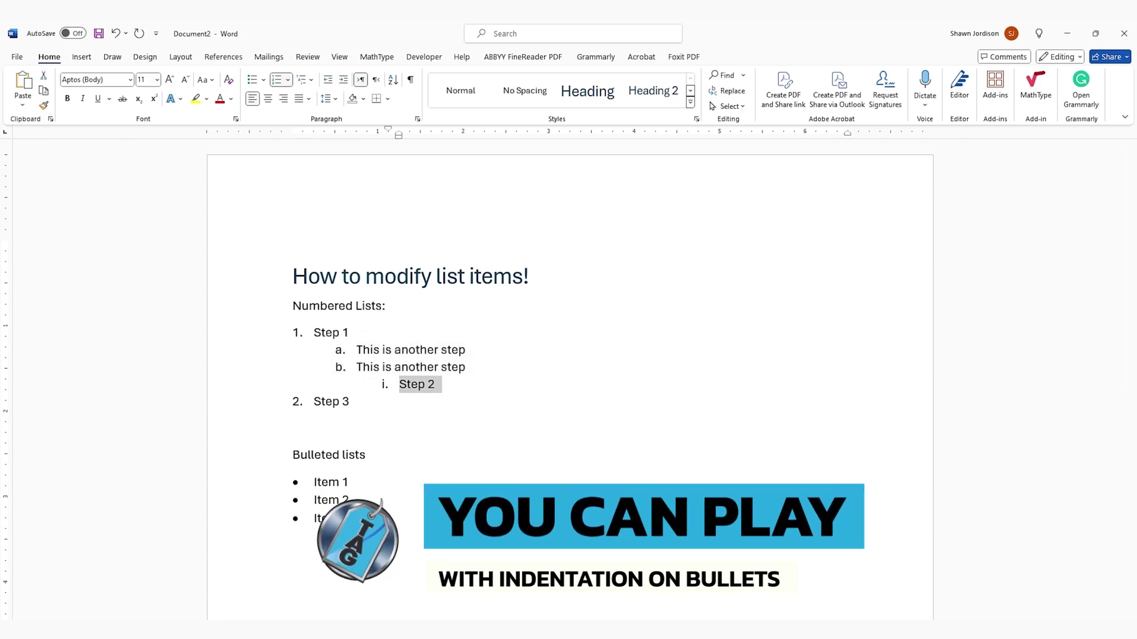
key("shift+Tab")
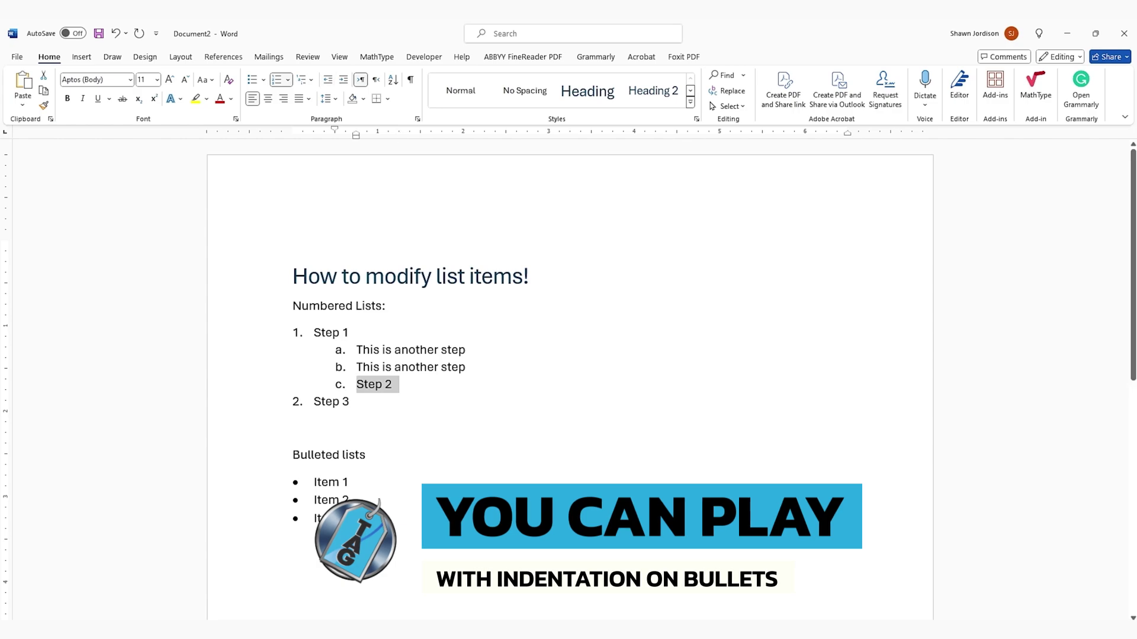
key("shift+Tab")
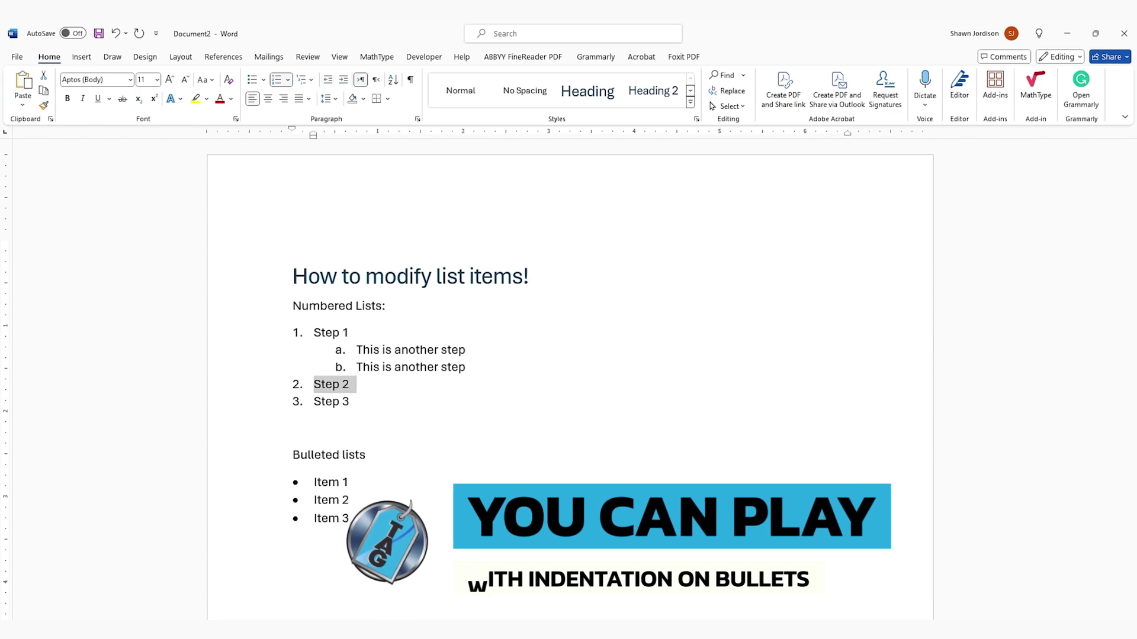
Step: Make the Step 2 line sub-step c under Step 1, trying a further indent level and undoing it
key("Tab")
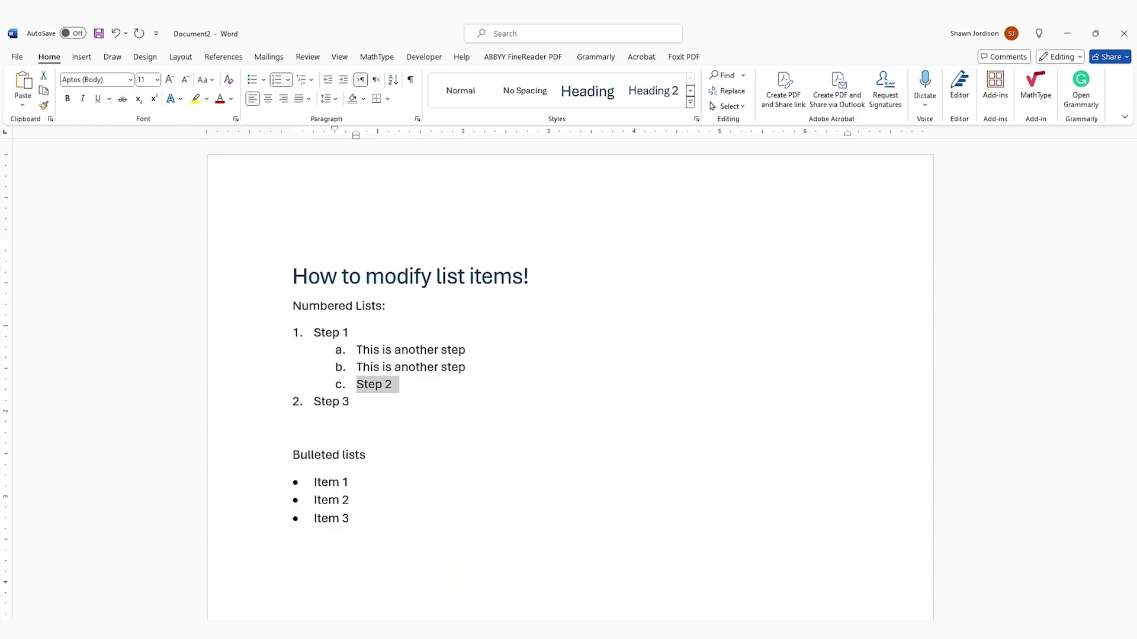
key("Tab")
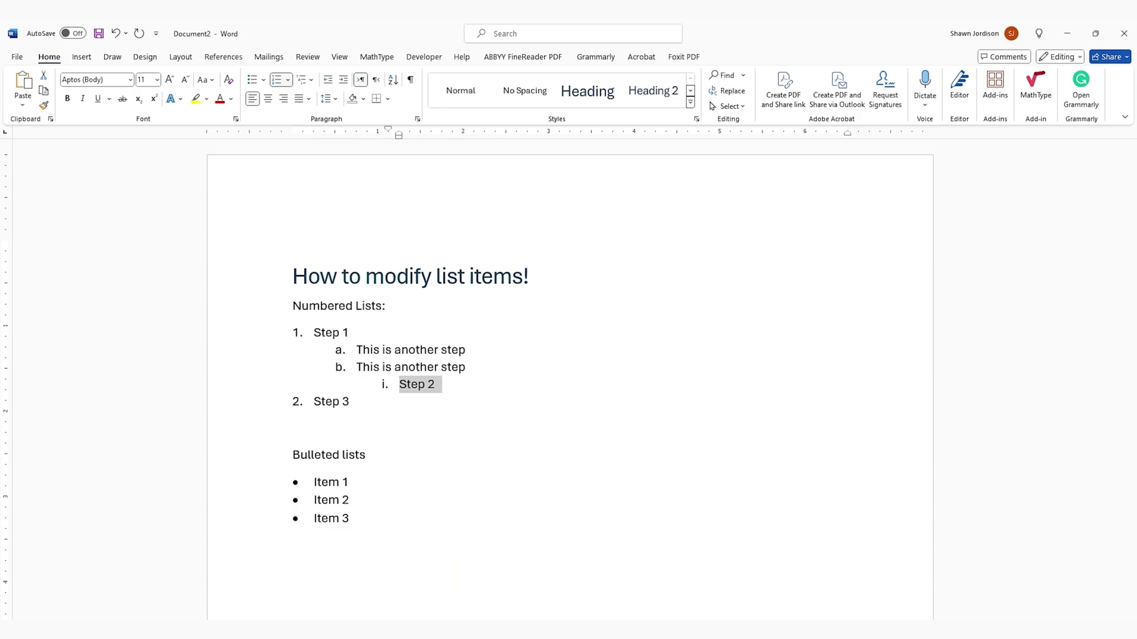
key("ctrl+z")
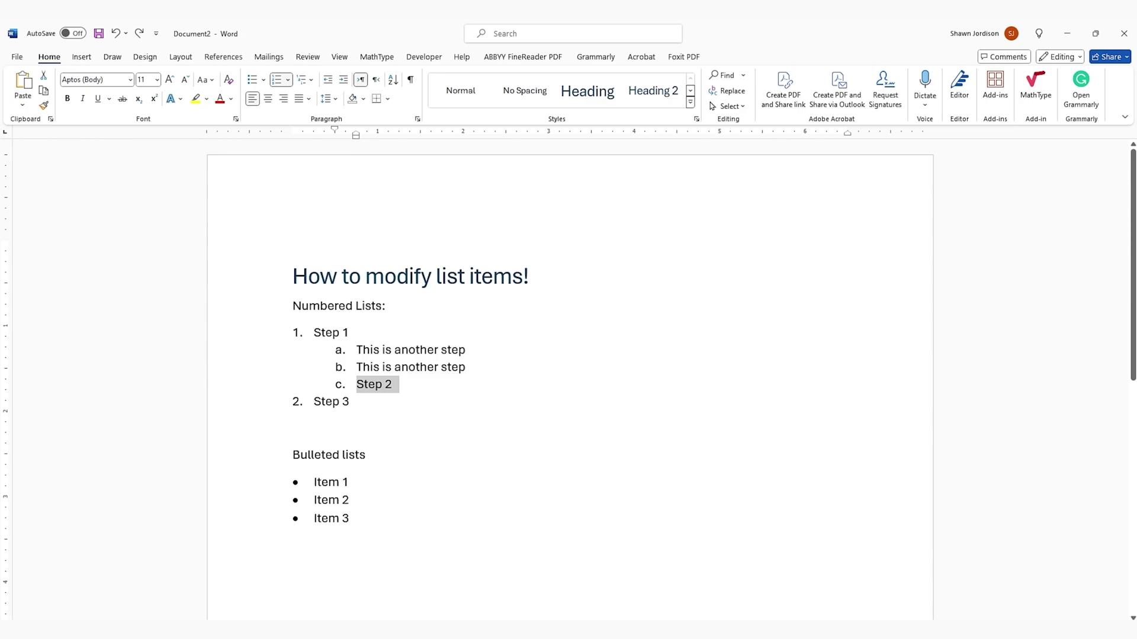
Step: Insert an empty line without a bullet between Item 1 and Item 2 in the bulleted list
left_click(349, 482)
key("Return")
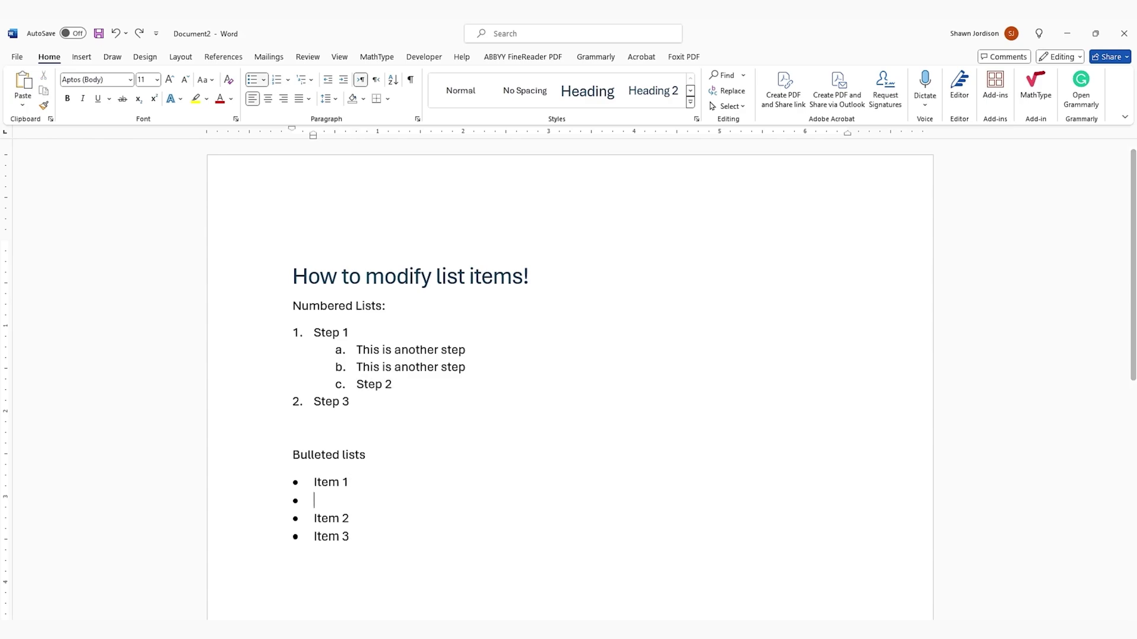
key("Return")
key("BackSpace")
key("Delete")
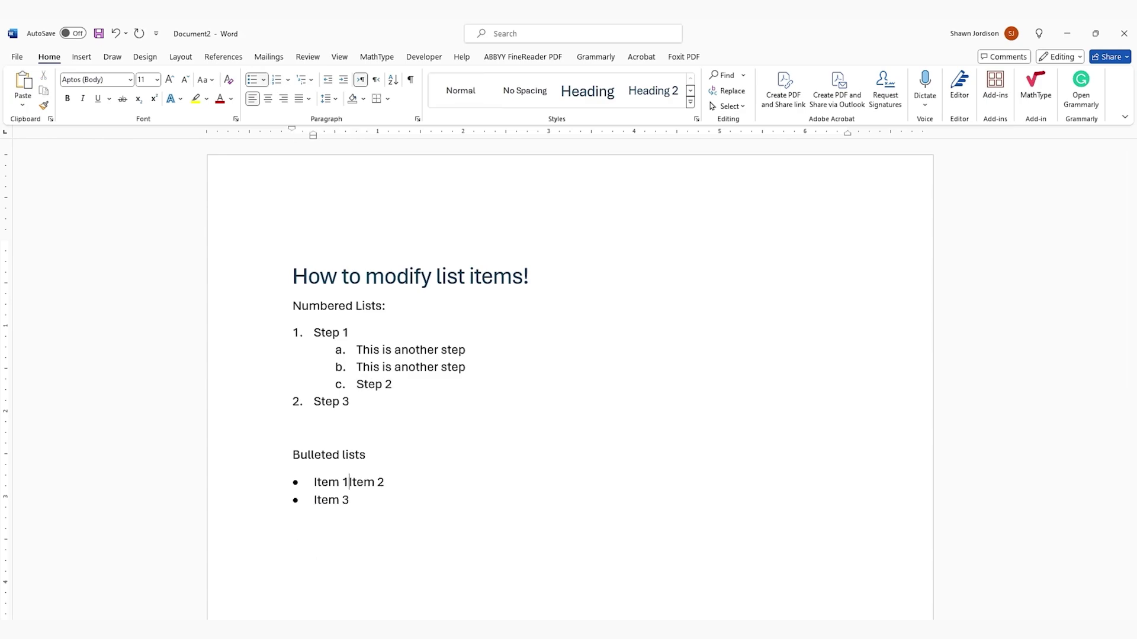
key("Return")
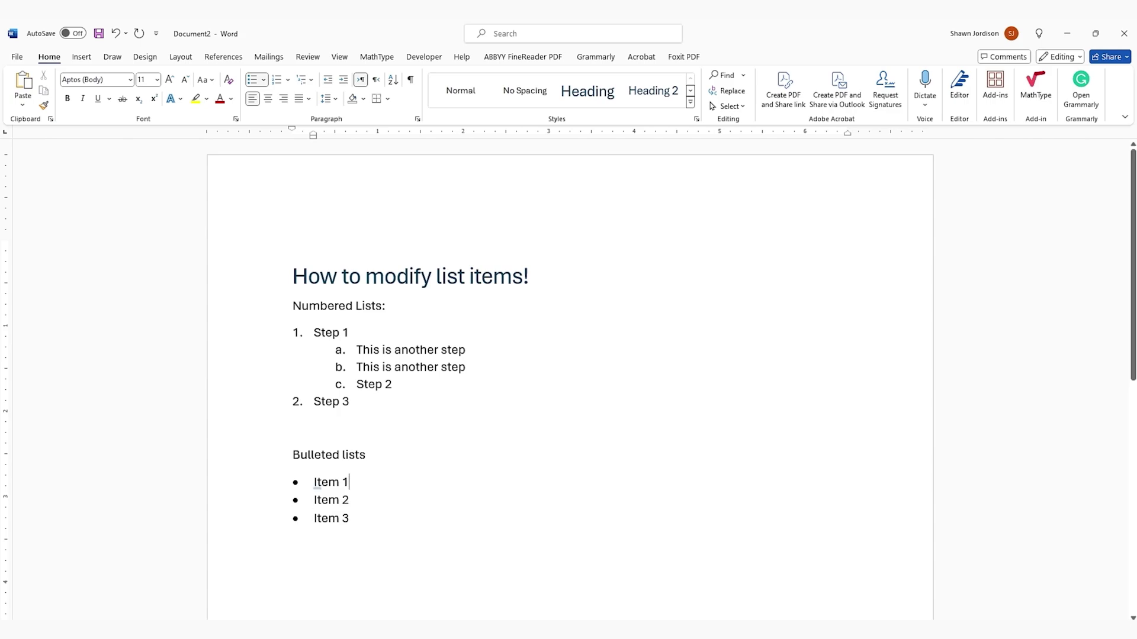
key("Return")
key("Return")
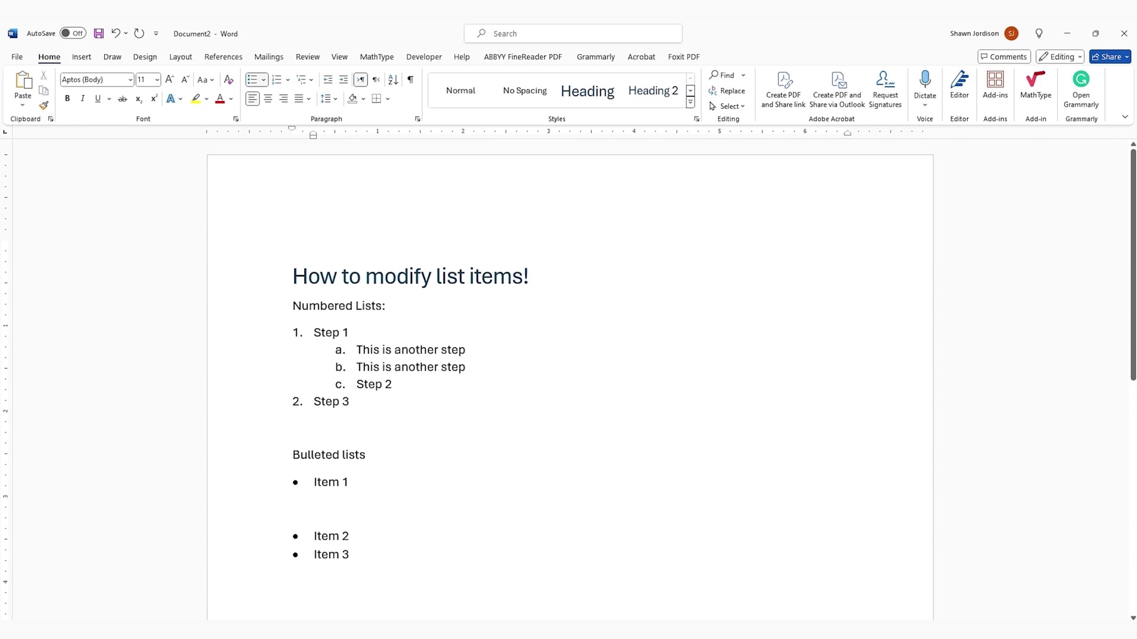
Step: Examine how the blank line separates Item 1 from Item 2 and Item 3 in the bulleted list
left_click_drag(314, 482, 320, 514)
left_click(342, 535)
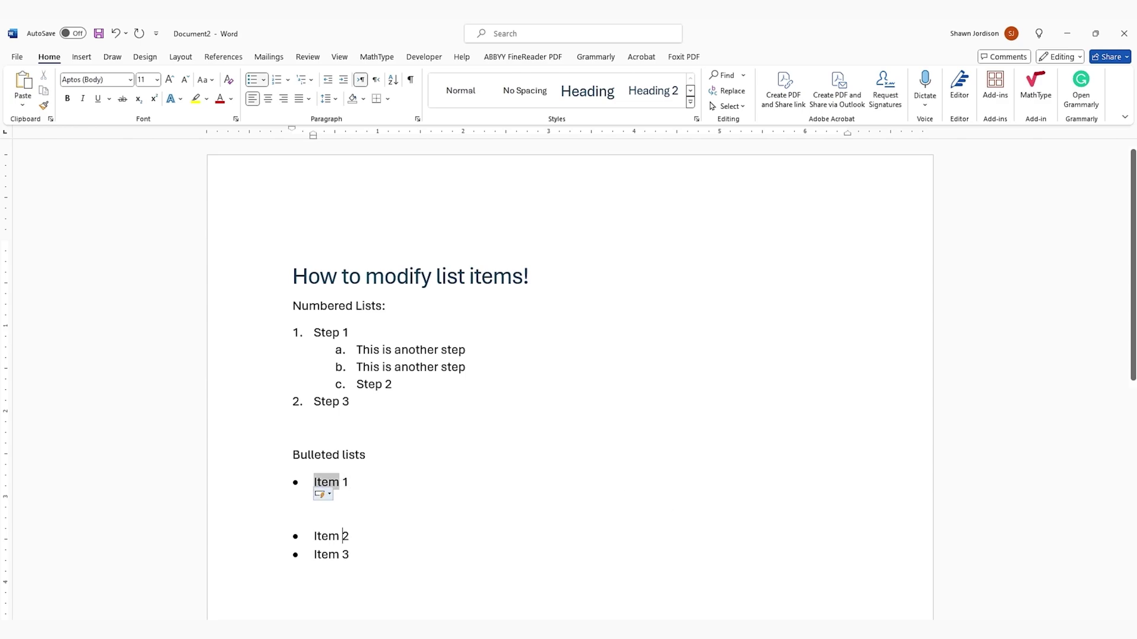
left_click_drag(315, 482, 315, 536)
left_click(315, 482)
left_click_drag(349, 482, 313, 482)
left_click_drag(354, 556, 314, 535)
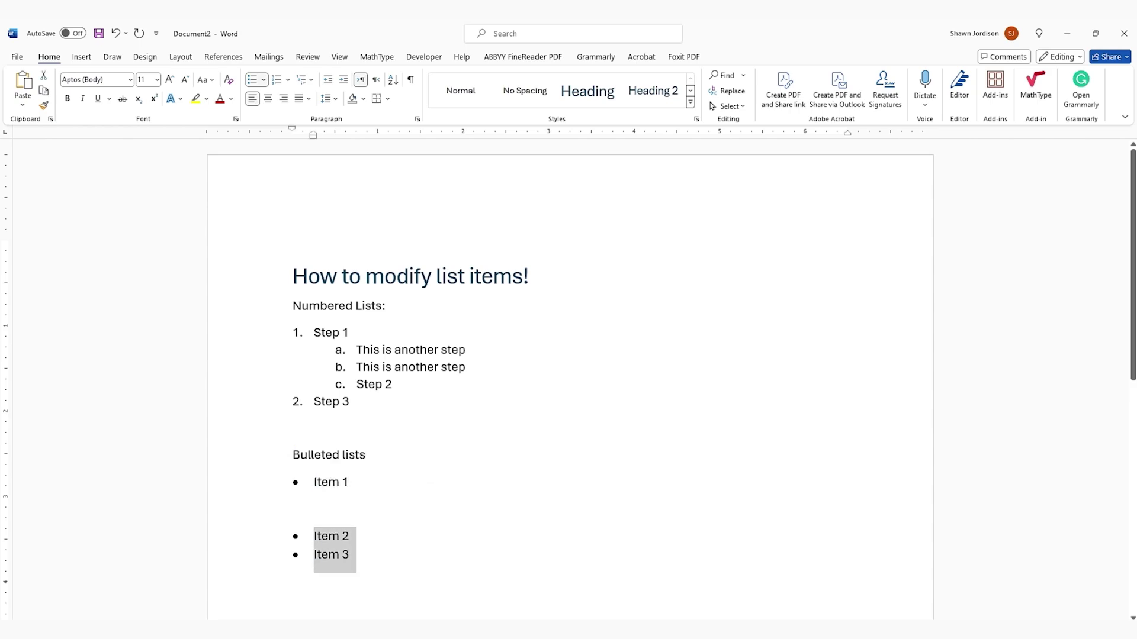
left_click(292, 427)
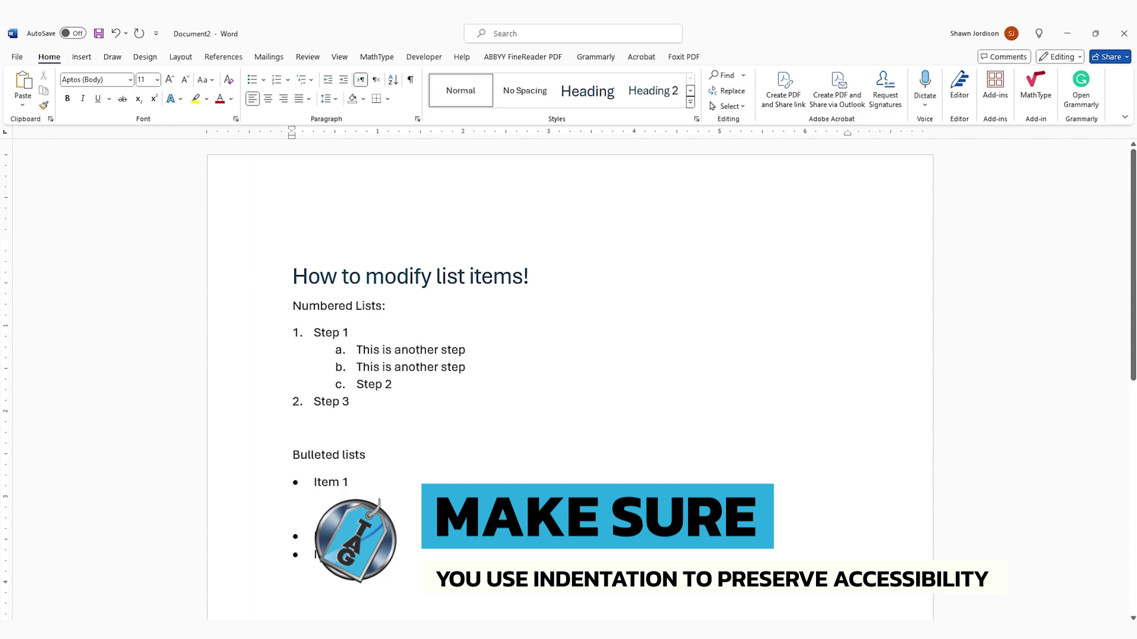
scroll(568, 379, "down", 1)
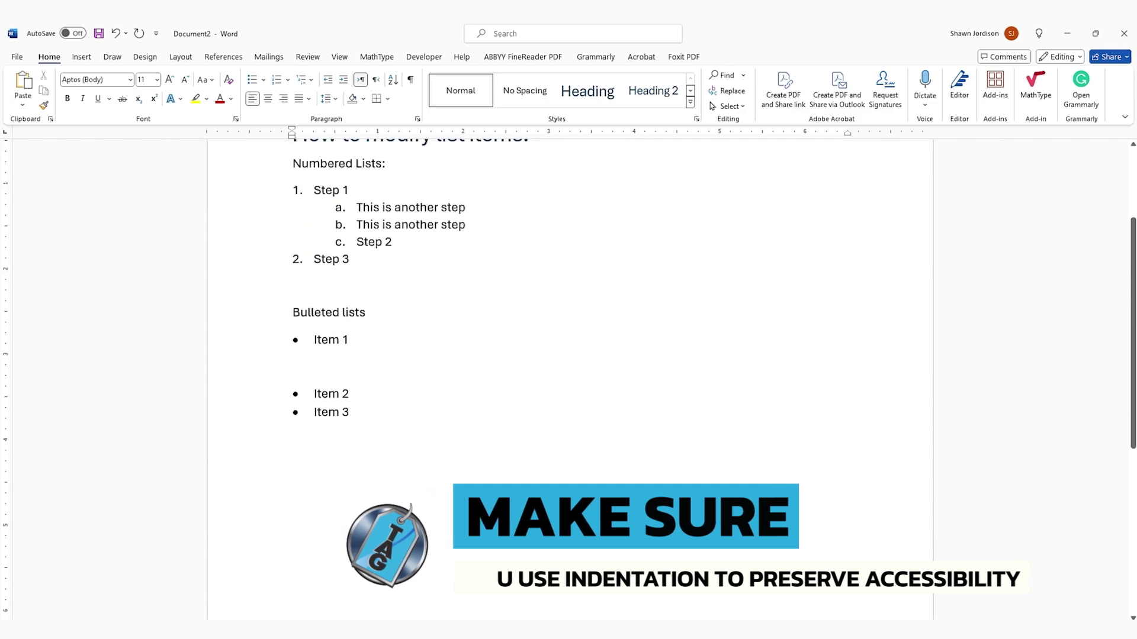